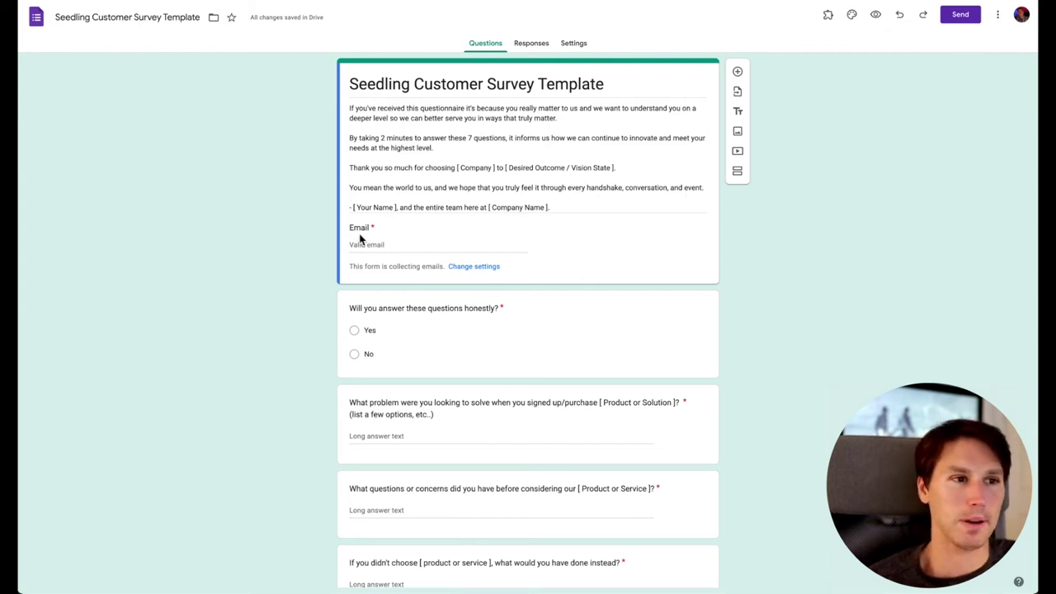
# Review the questions of the Seedling Customer Survey Template form, from the email field to the likelihood-to-recommend question.
pyautogui.scroll(-3, 313, 305)
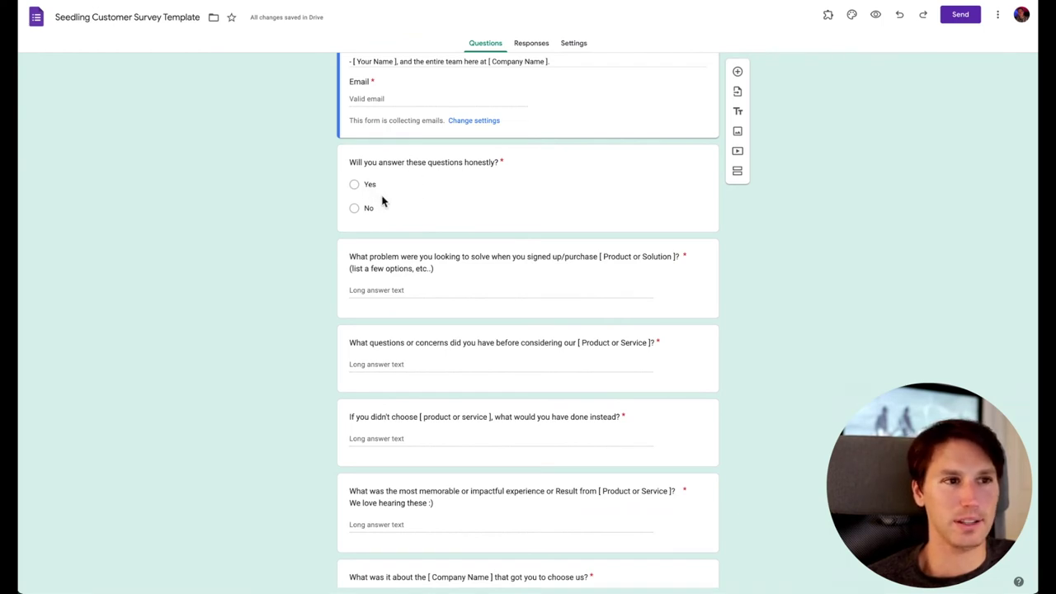
pyautogui.scroll(-1, 312, 213)
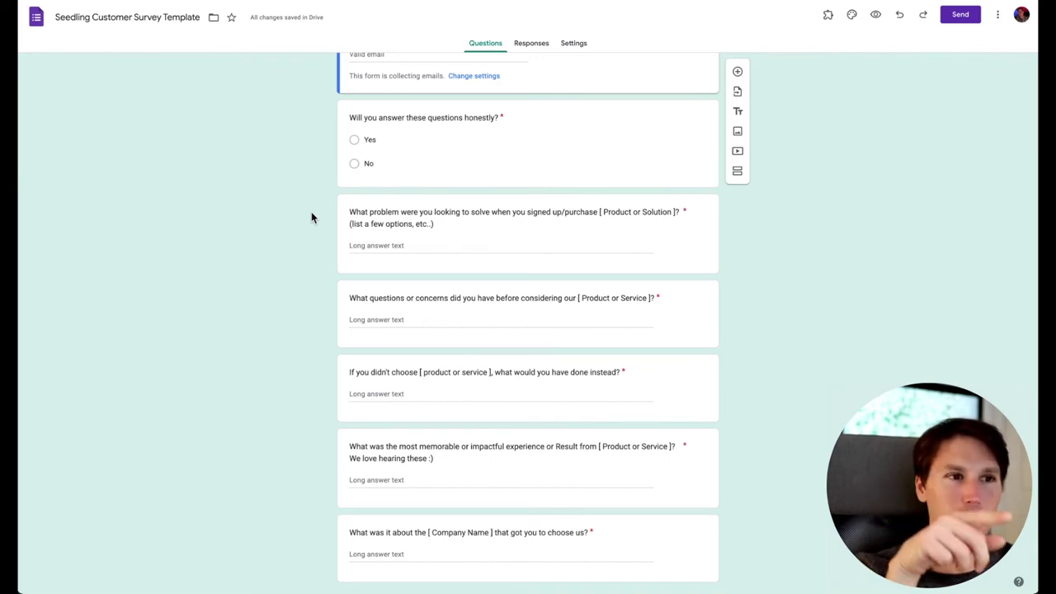
pyautogui.scroll(-1, 227, 255)
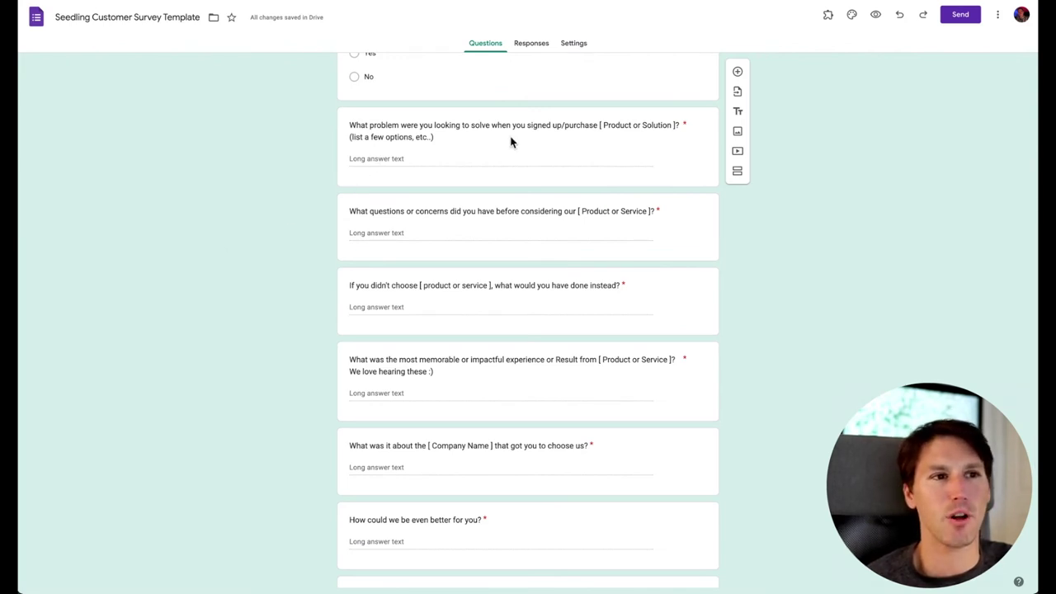
pyautogui.scroll(-1, 581, 142)
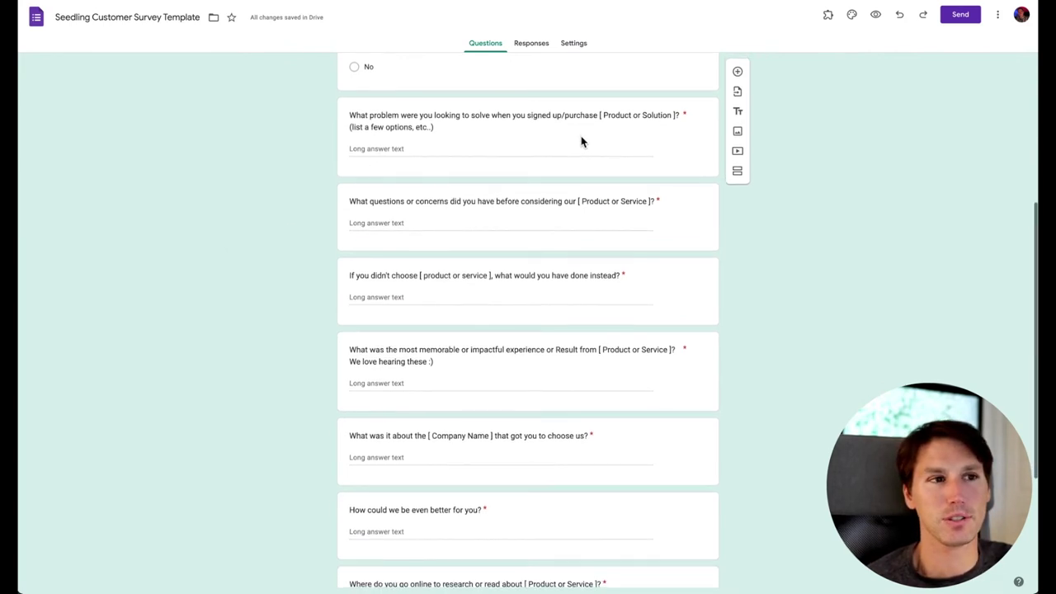
pyautogui.scroll(-1, 581, 142)
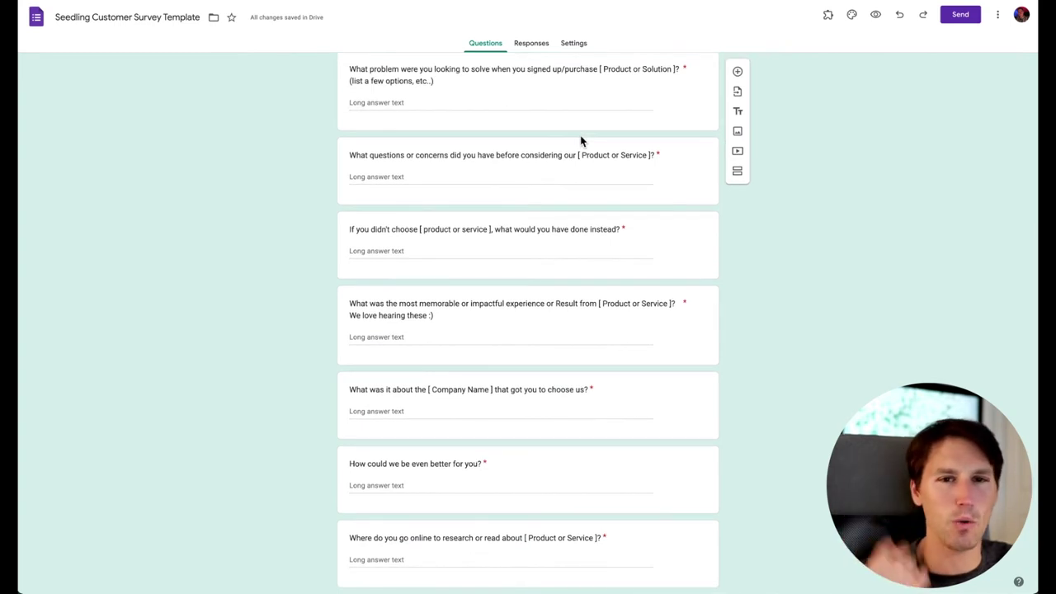
pyautogui.scroll(1, 581, 142)
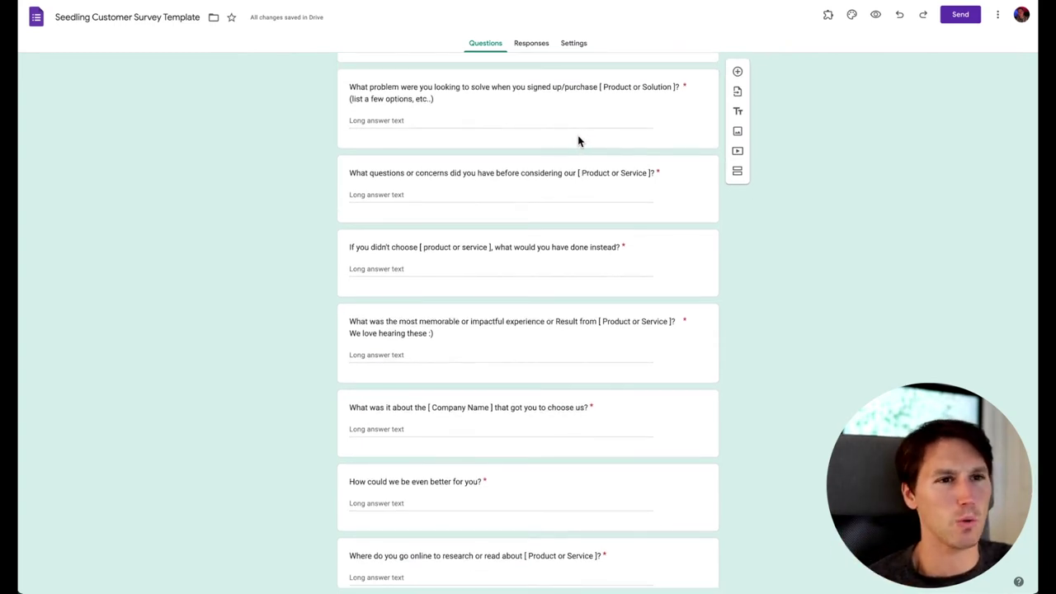
pyautogui.scroll(-2, 353, 202)
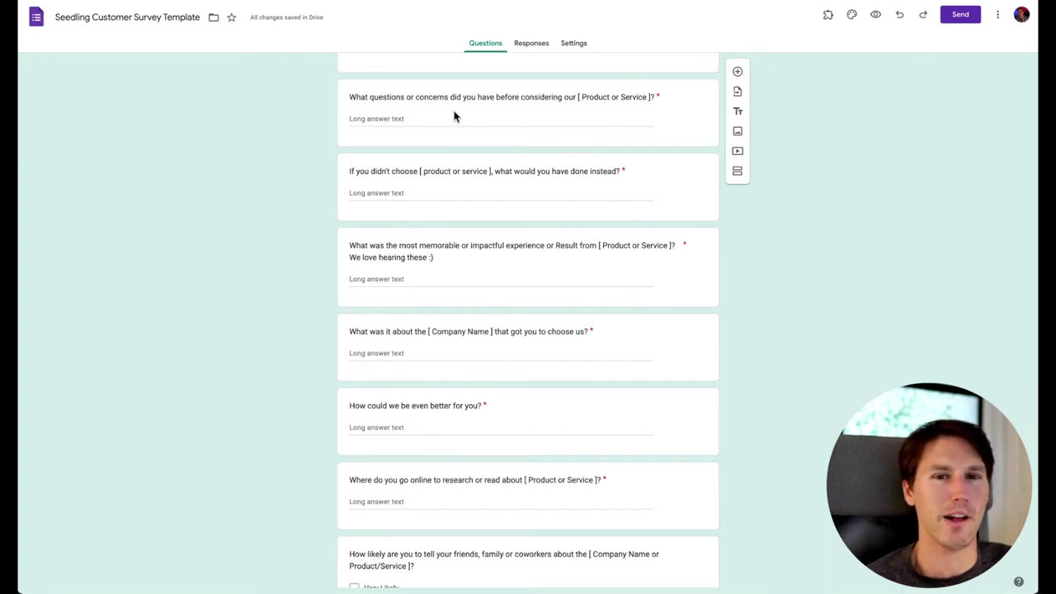
pyautogui.scroll(-1, 454, 116)
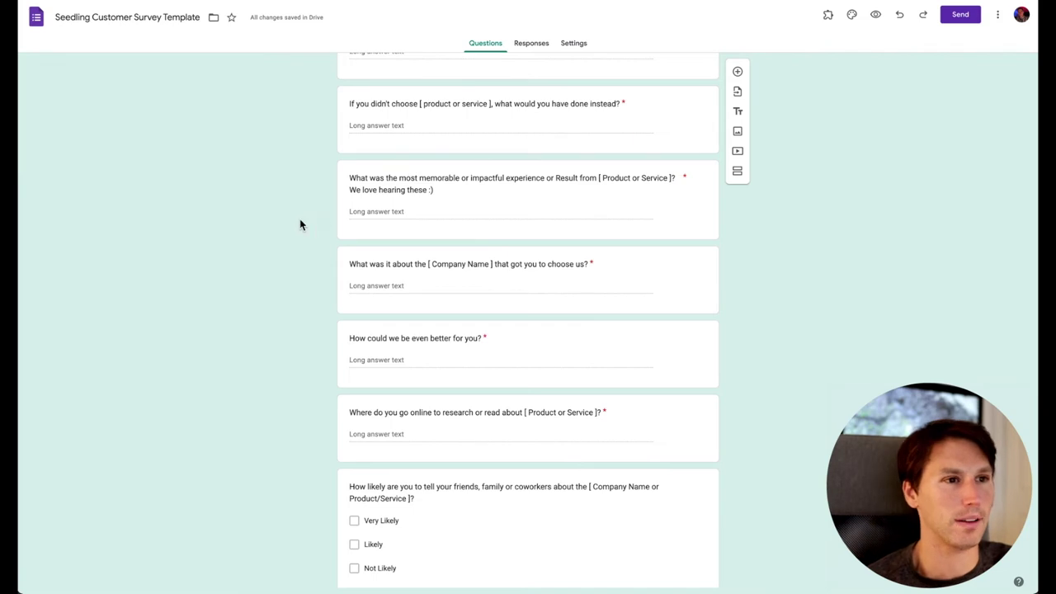
pyautogui.scroll(-1, 301, 221)
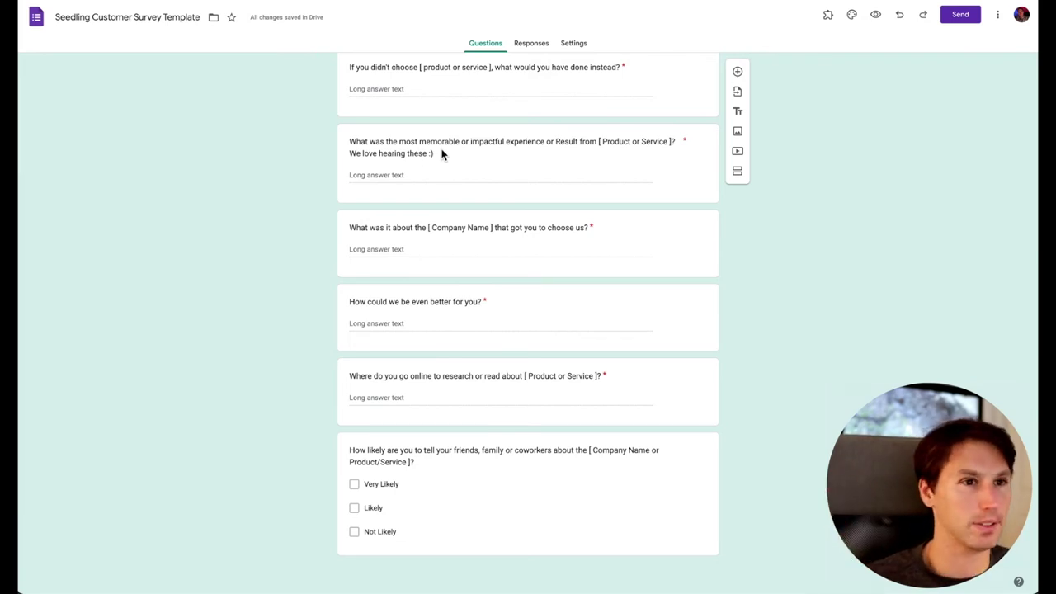
pyautogui.scroll(-1, 277, 248)
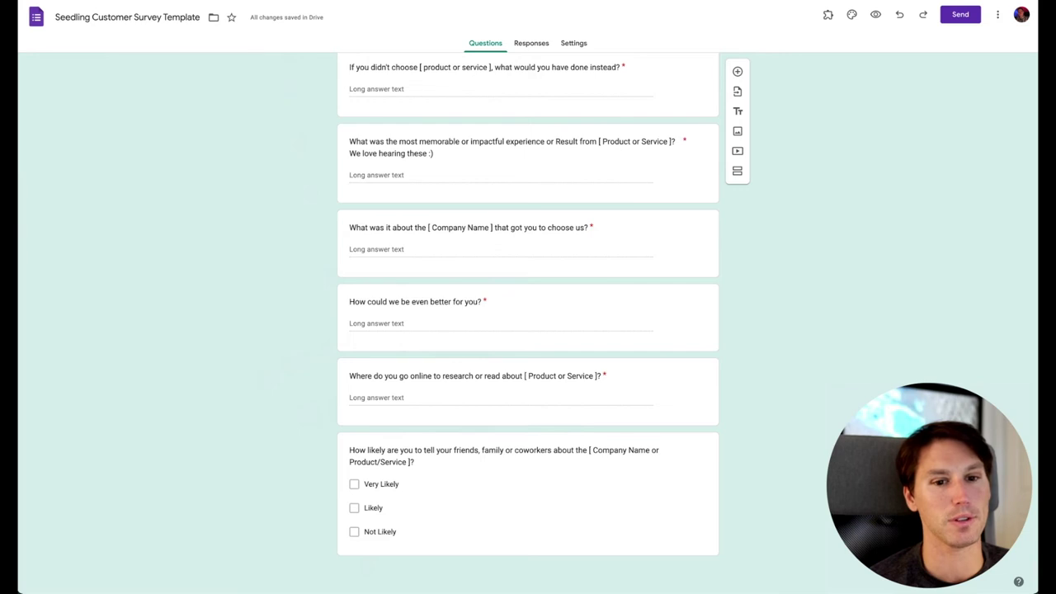
# Switch to the Seedling Customer Research Example spreadsheet and examine the Segmentation sheet's survey responses grouped by customer segment, from Church/Mission through Wedding.
pyautogui.hotkey('ctrl', 'Tab')
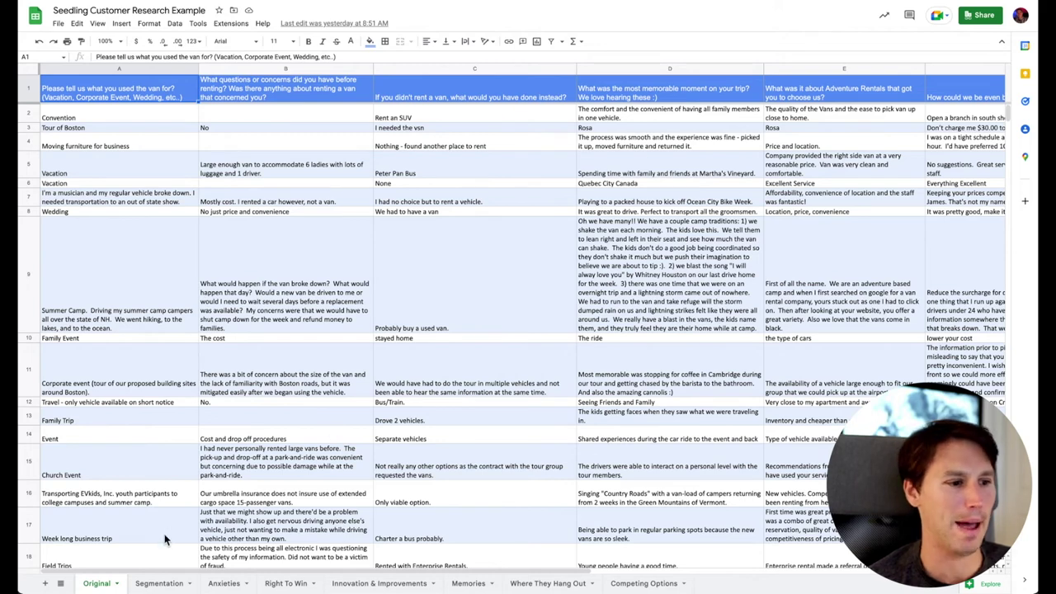
pyautogui.click(161, 583)
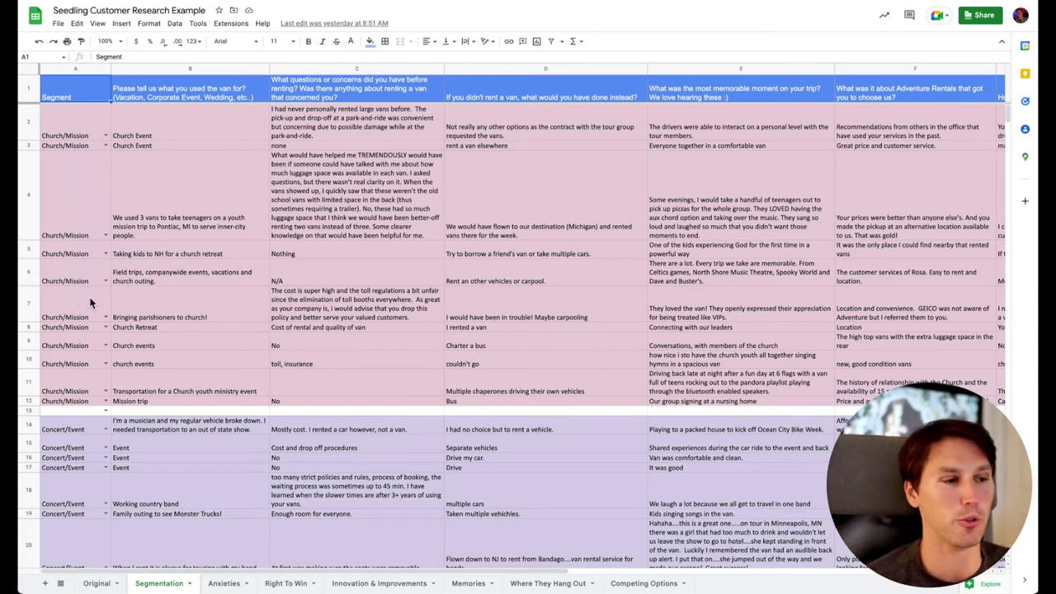
pyautogui.scroll(-1, 88, 223)
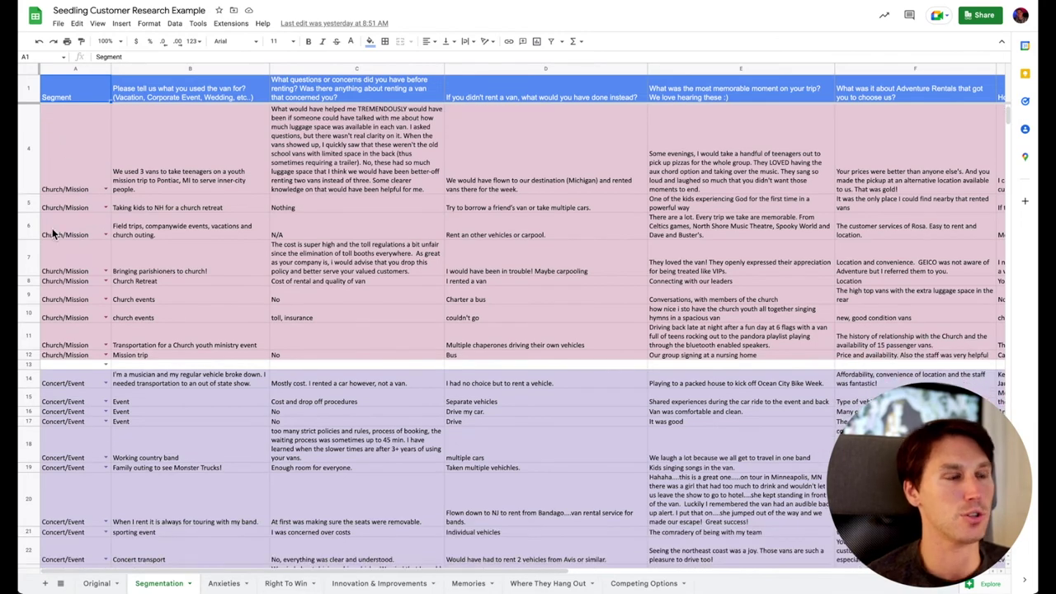
pyautogui.scroll(-2, 83, 257)
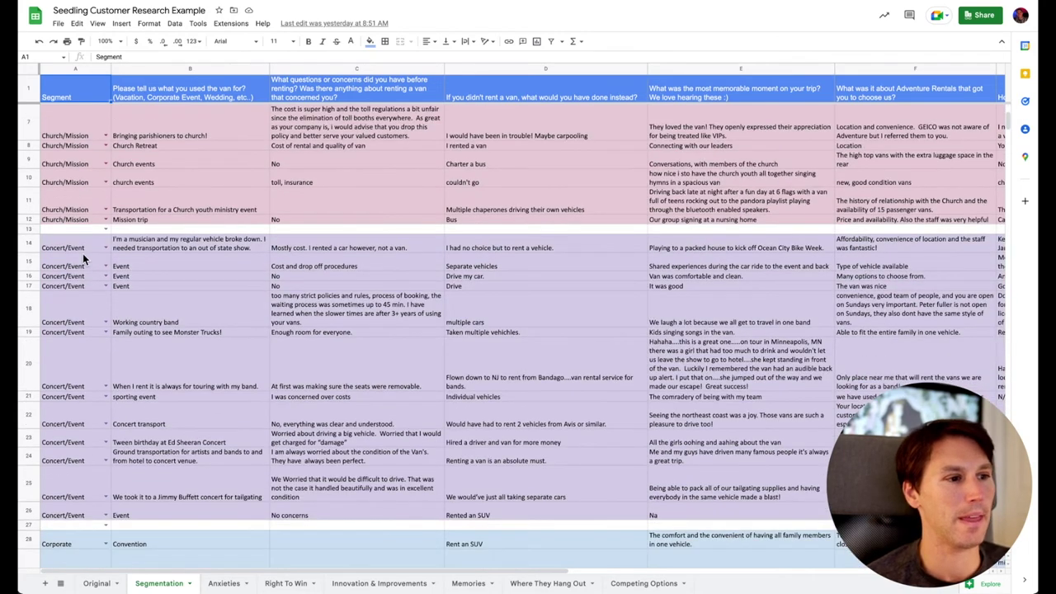
pyautogui.scroll(-2, 82, 254)
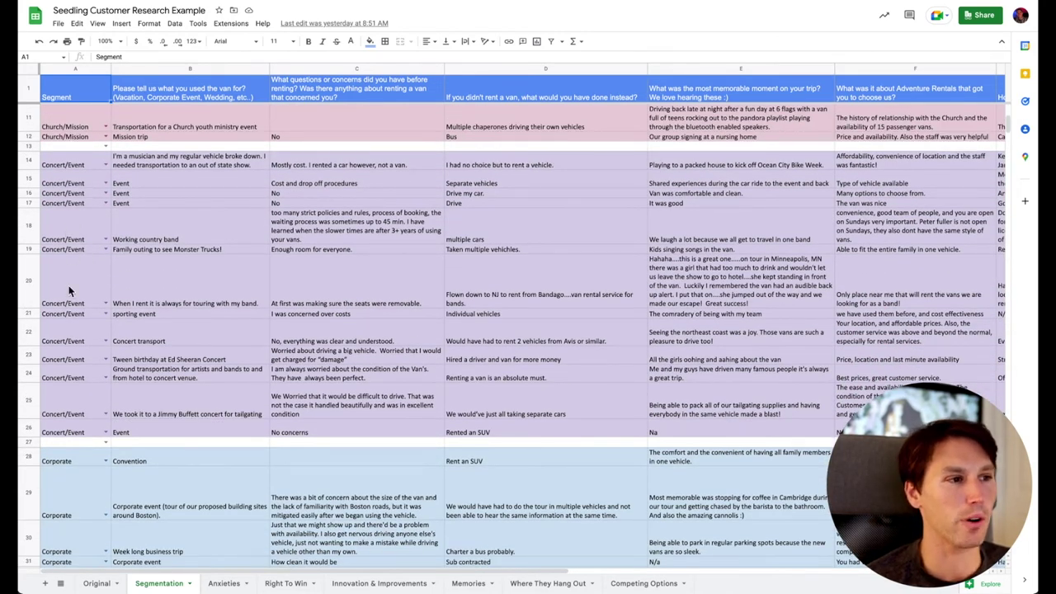
pyautogui.scroll(-1, 69, 289)
pyautogui.scroll(-4, 78, 221)
pyautogui.scroll(-10, 77, 221)
pyautogui.scroll(5, 77, 221)
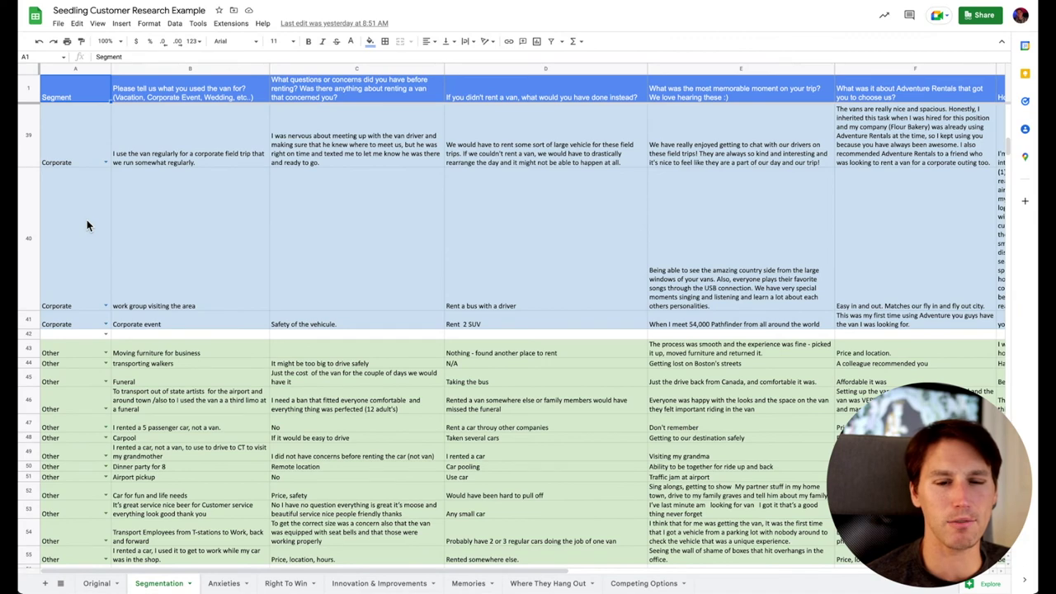
pyautogui.scroll(-5, 75, 333)
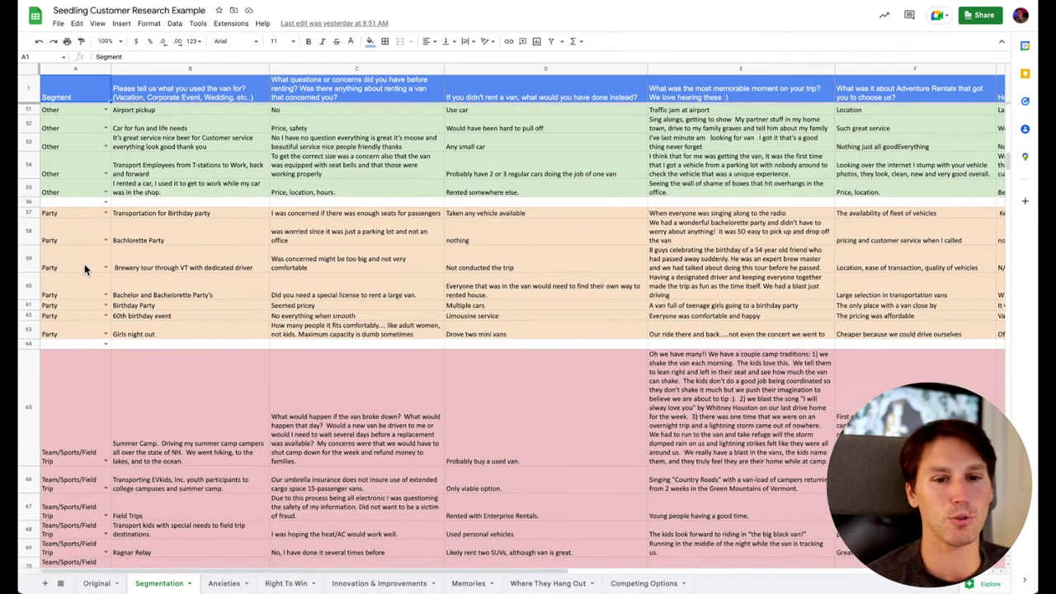
pyautogui.scroll(-5, 85, 268)
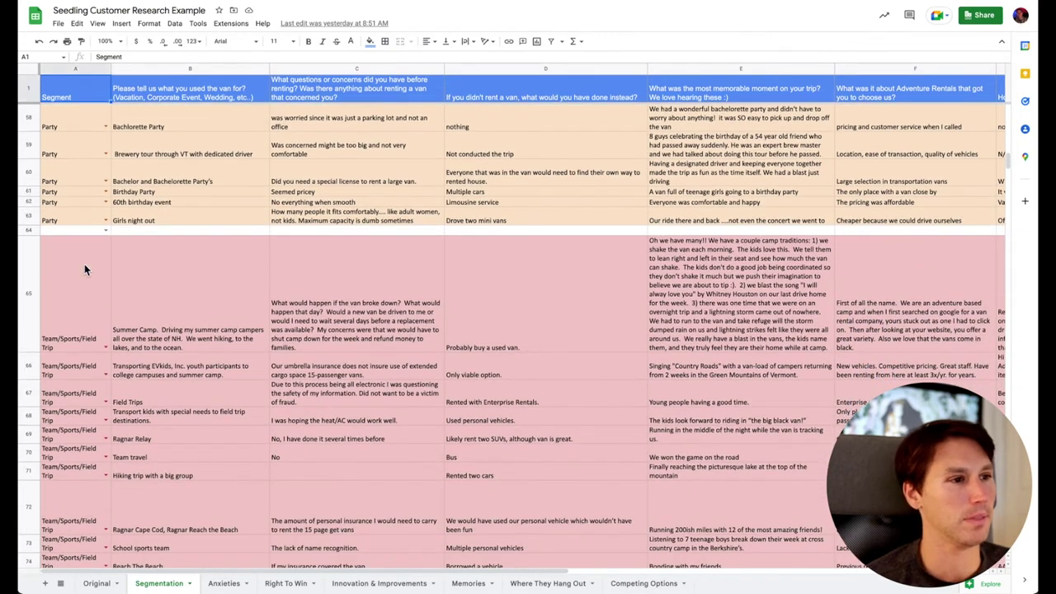
pyautogui.scroll(-3, 84, 268)
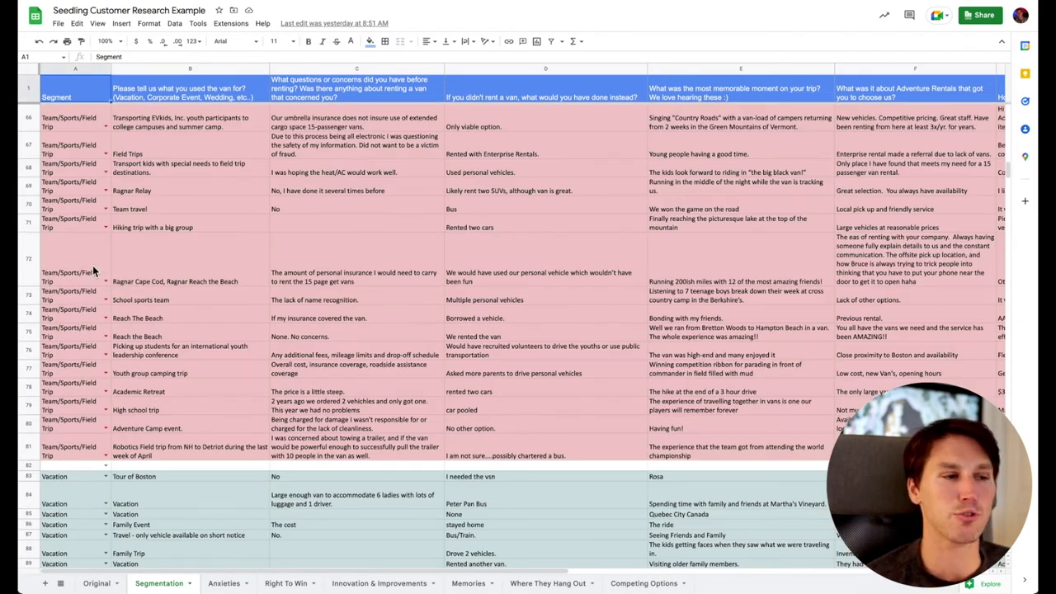
pyautogui.scroll(2, 92, 265)
pyautogui.scroll(-3, 92, 258)
pyautogui.scroll(-6, 93, 263)
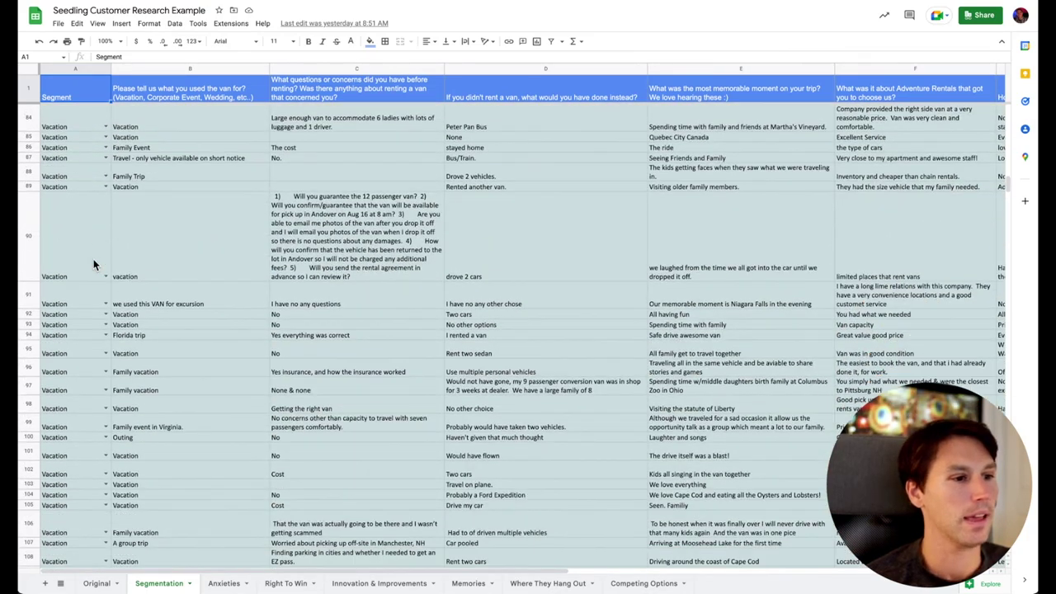
pyautogui.scroll(-10, 93, 263)
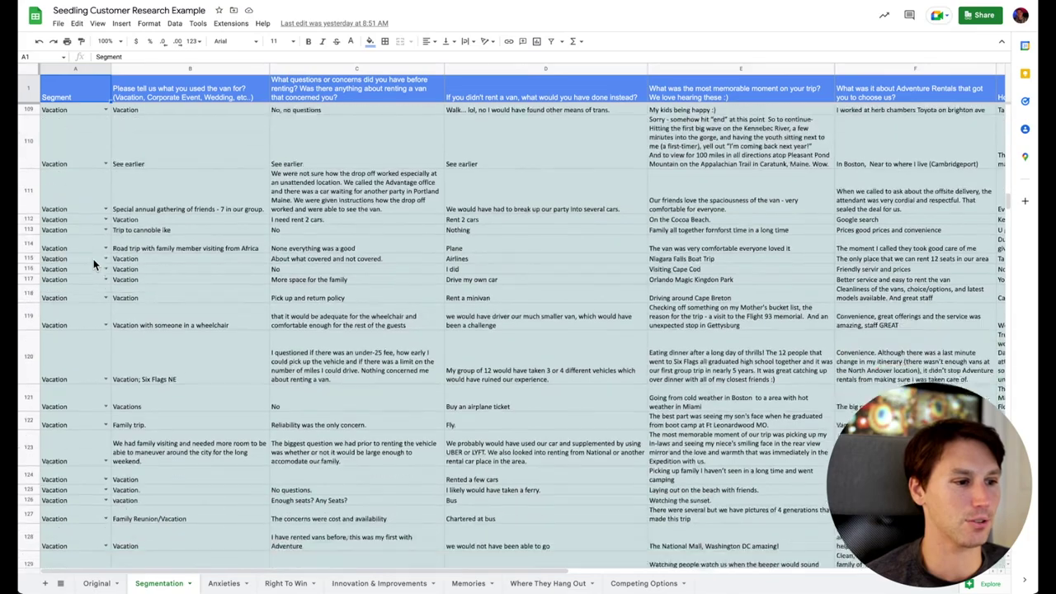
pyautogui.scroll(-5, 93, 259)
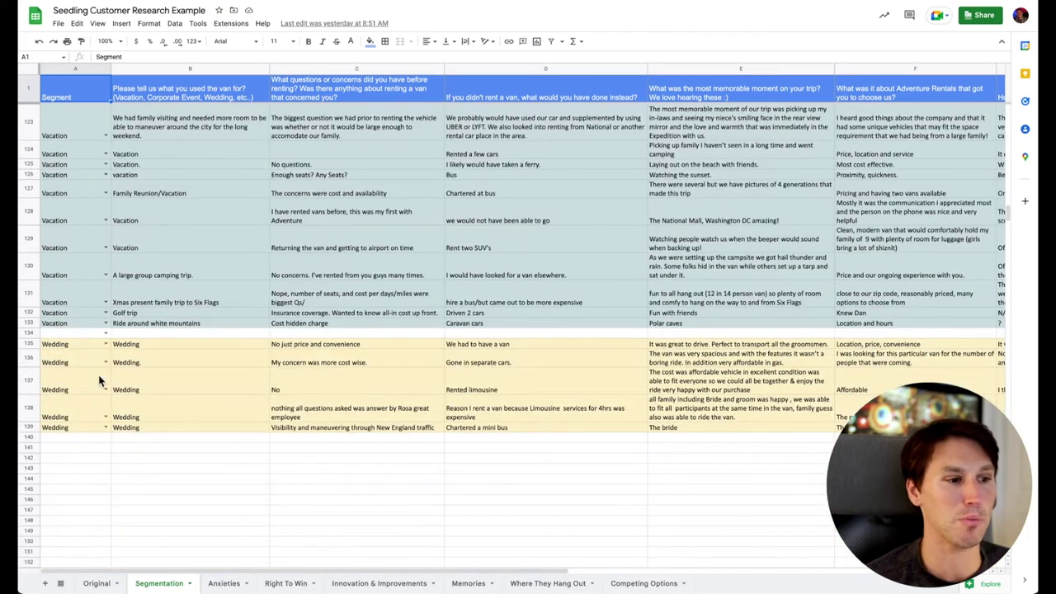
pyautogui.scroll(11, 116, 392)
pyautogui.scroll(8, 118, 397)
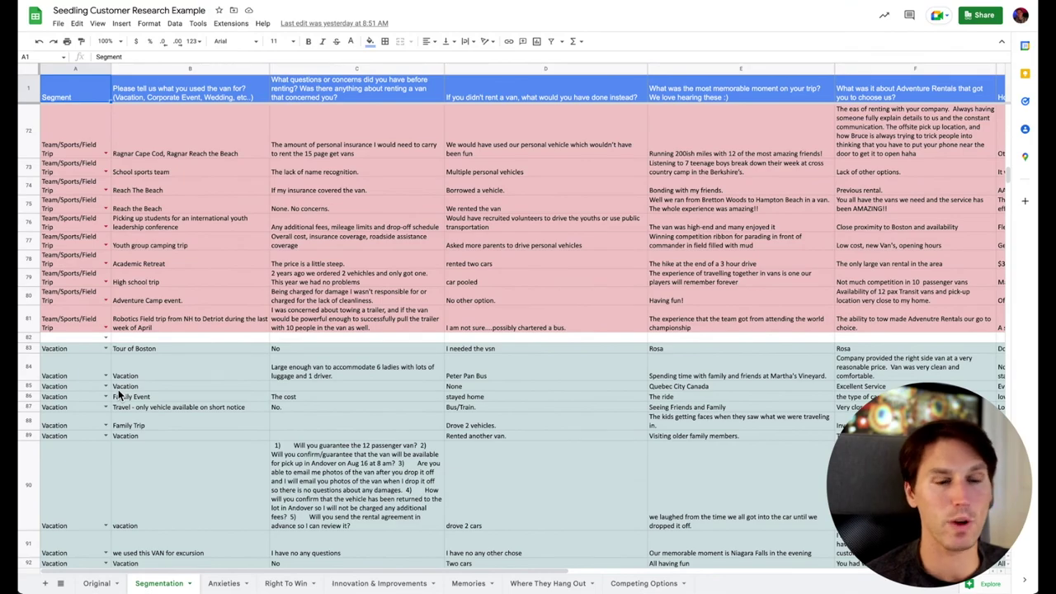
pyautogui.scroll(20, 159, 363)
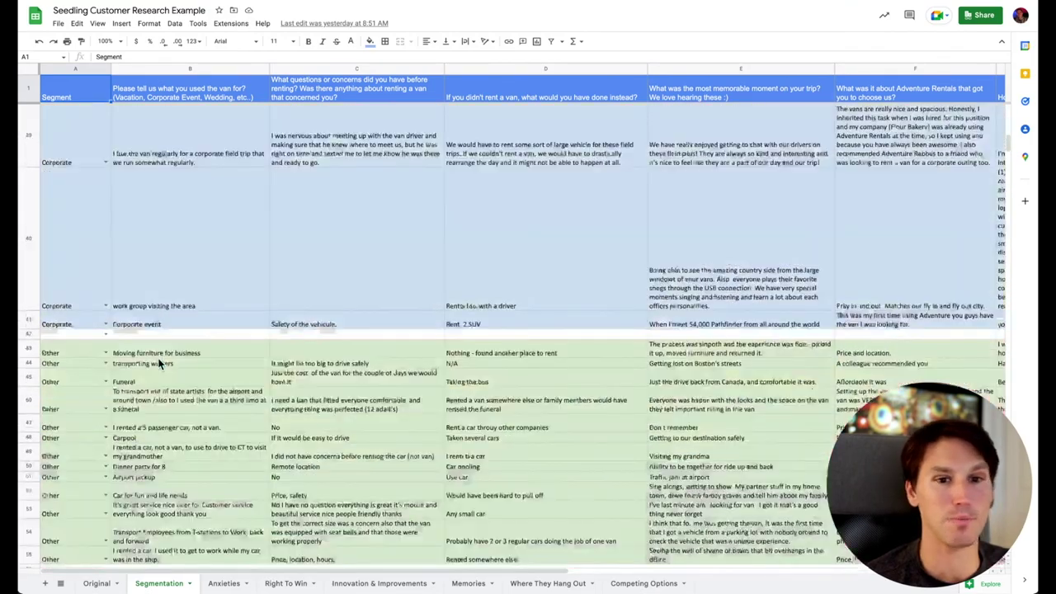
pyautogui.scroll(5, 159, 363)
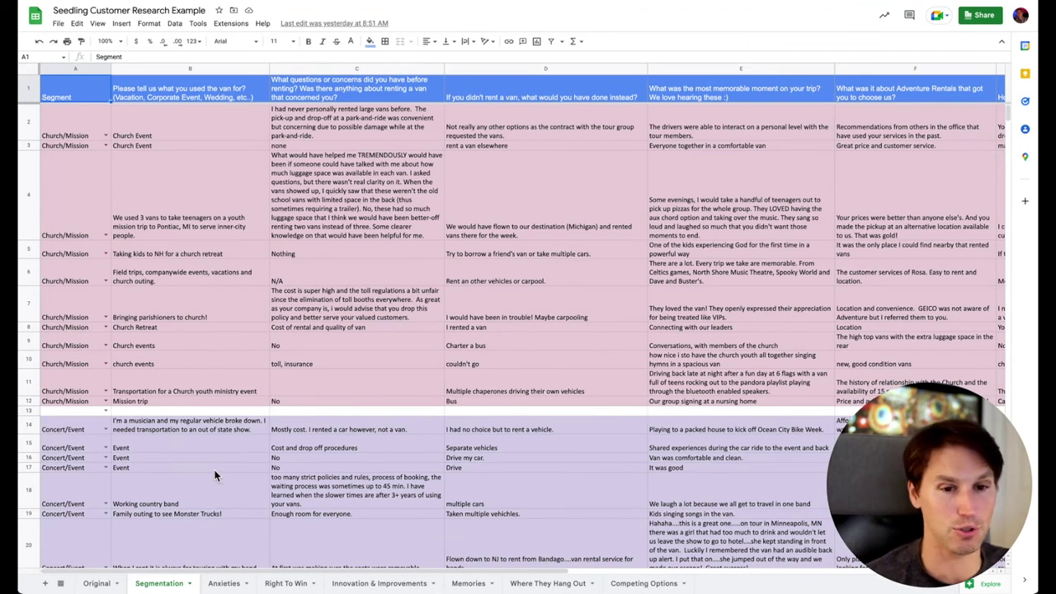
# Examine the highlighted pre-rental questions and concerns for each segment on the Anxieties sheet.
pyautogui.click(221, 584)
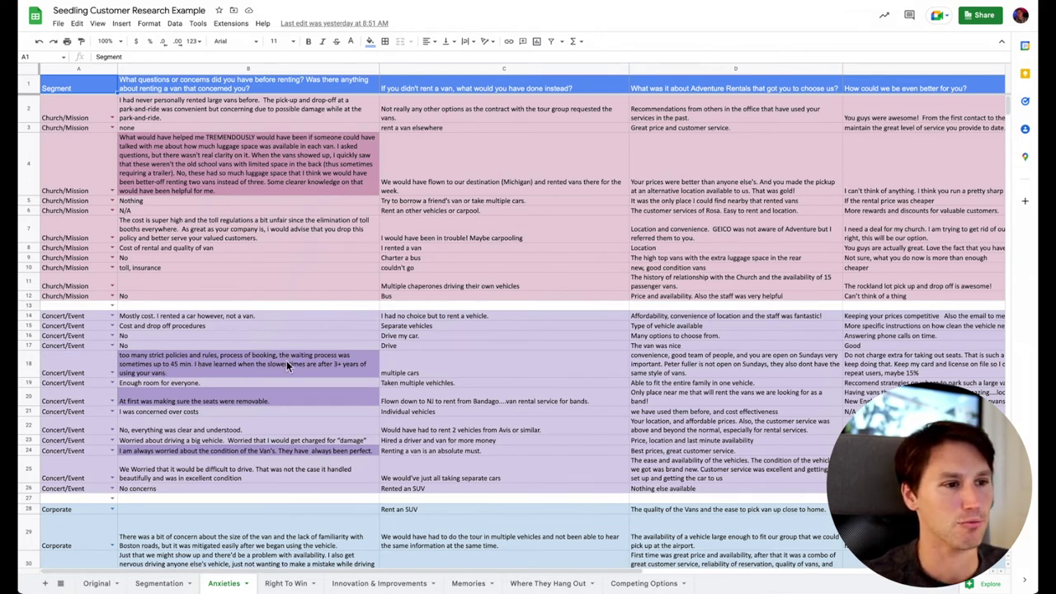
pyautogui.scroll(-5, 216, 210)
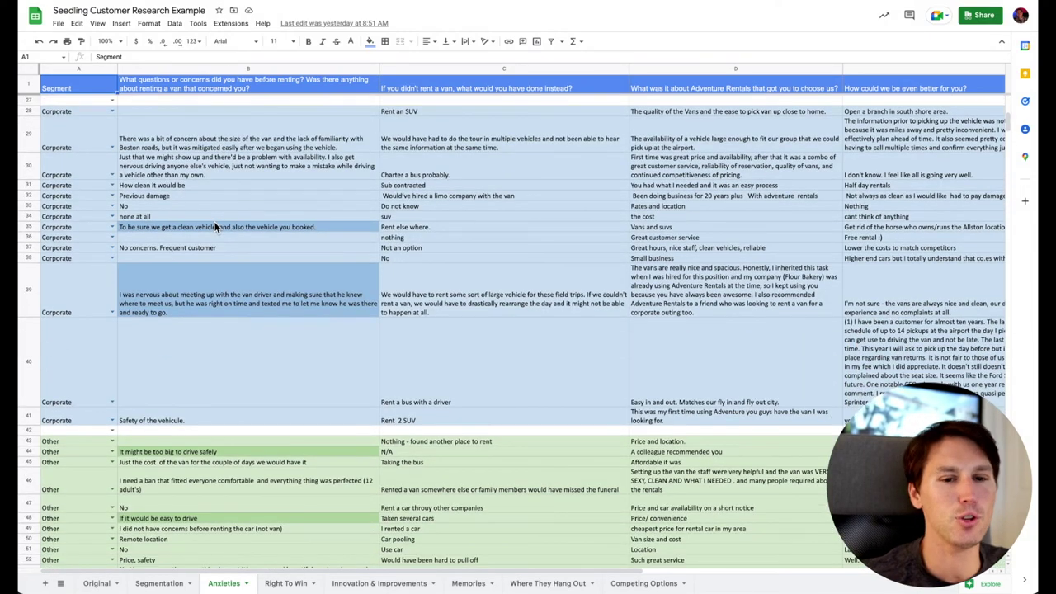
pyautogui.scroll(-2, 215, 225)
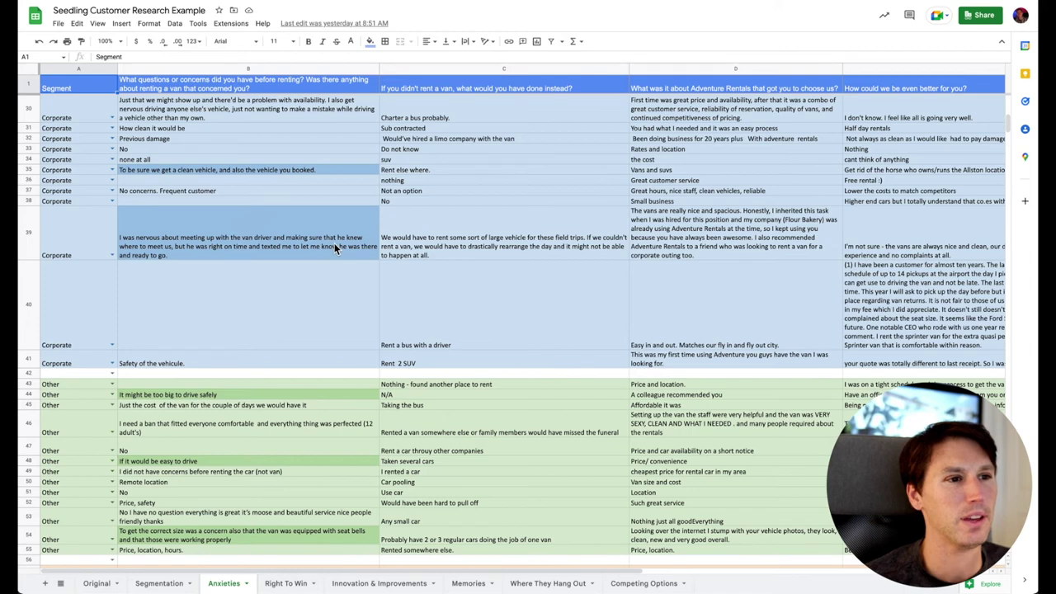
pyautogui.scroll(-2, 190, 158)
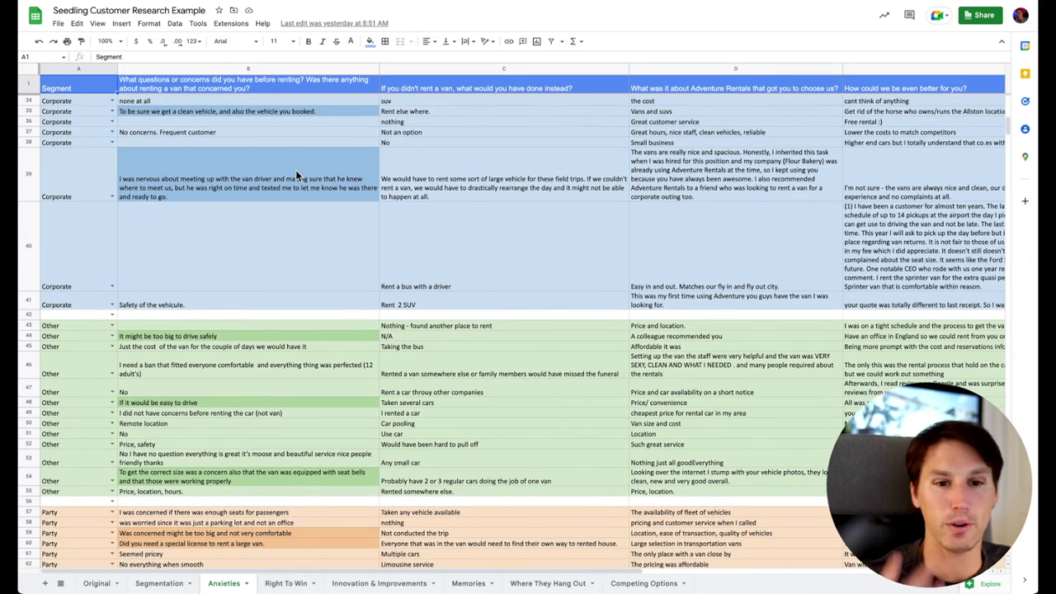
pyautogui.scroll(-3, 279, 269)
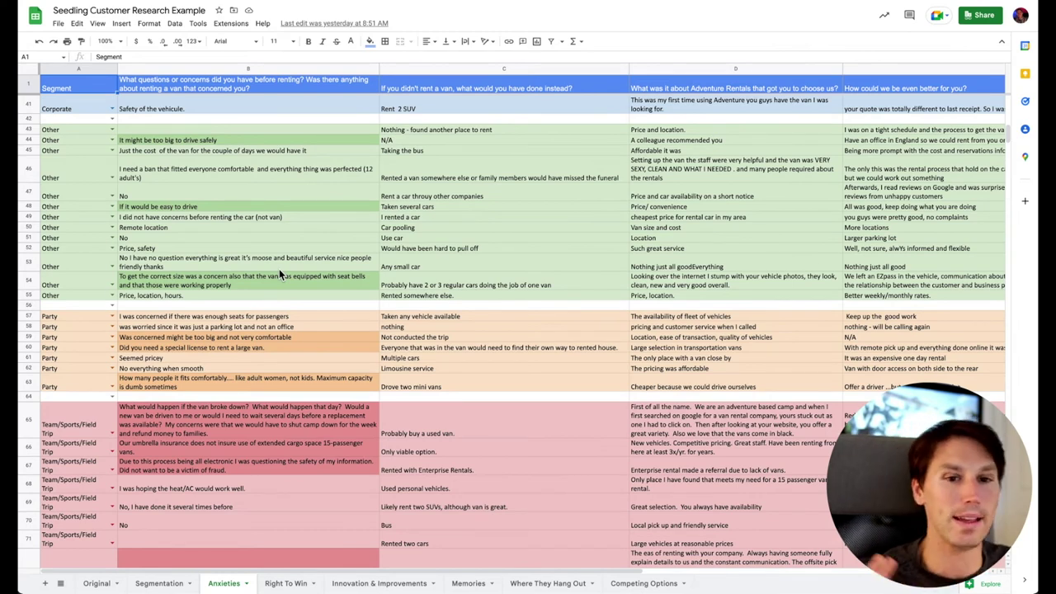
# Examine the alternatives customers considered and their reasons for choosing Adventure Rentals on the Right To Win sheet.
pyautogui.click(283, 585)
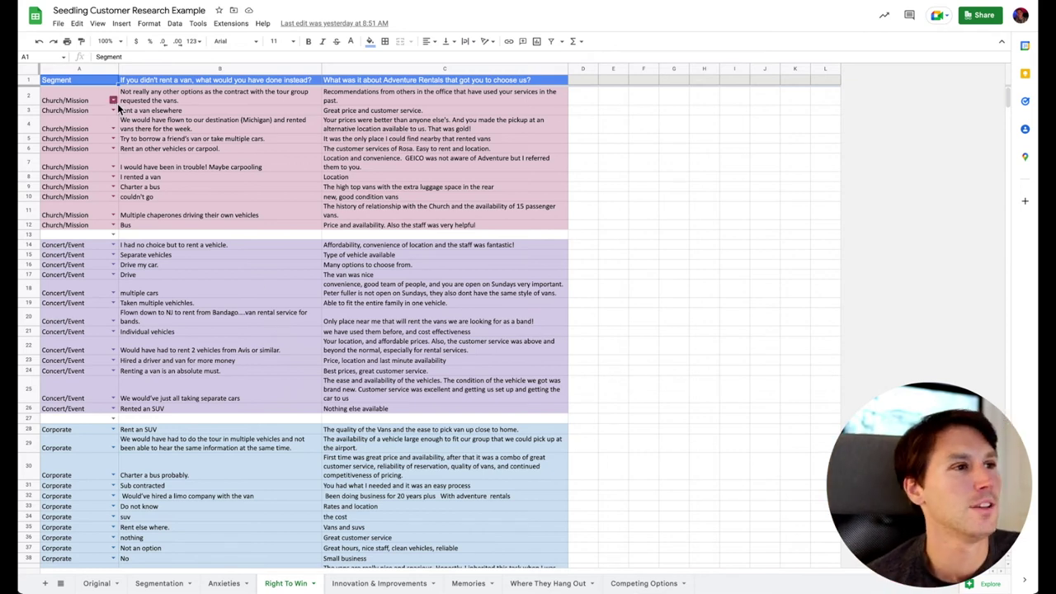
pyautogui.scroll(-1, 224, 188)
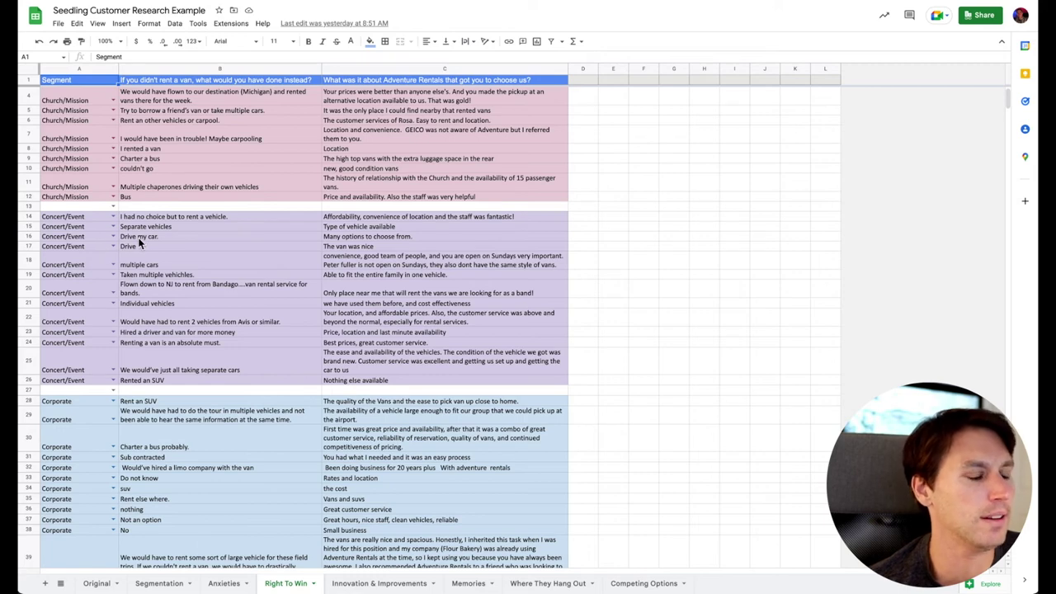
pyautogui.scroll(-2, 157, 265)
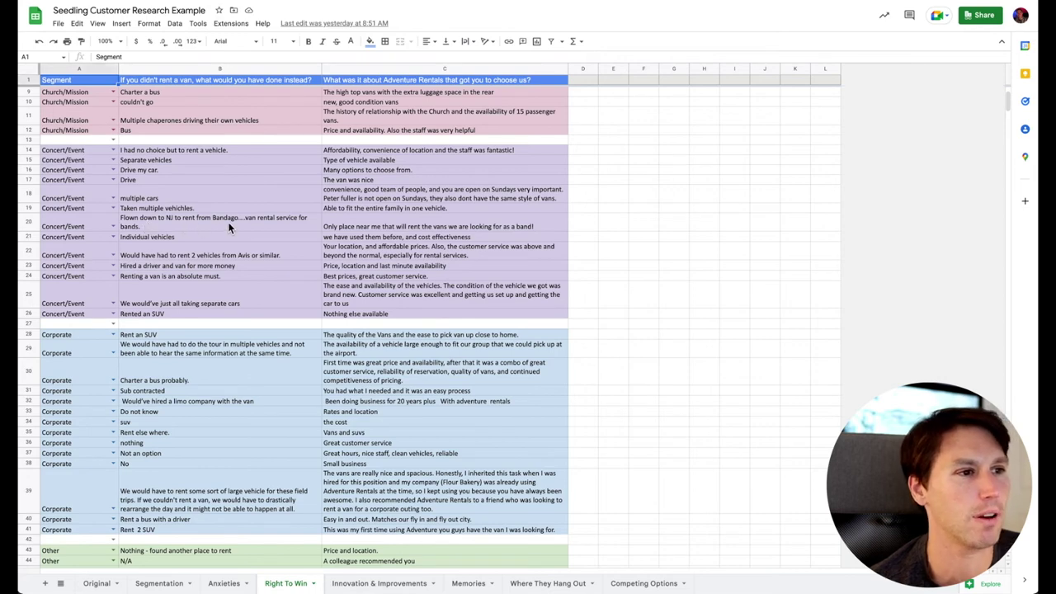
pyautogui.scroll(-6, 176, 317)
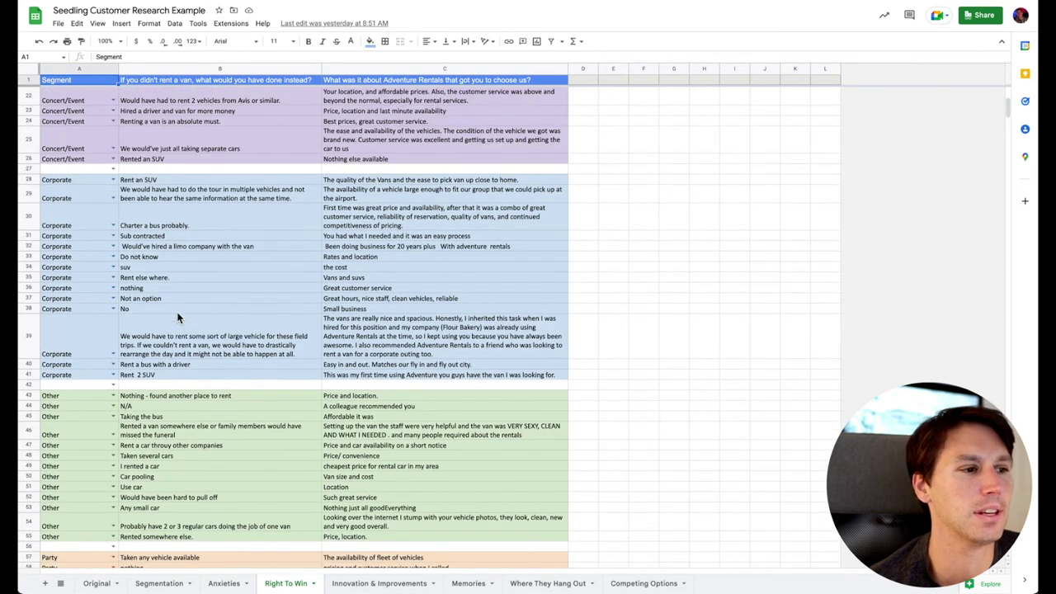
pyautogui.scroll(8, 179, 318)
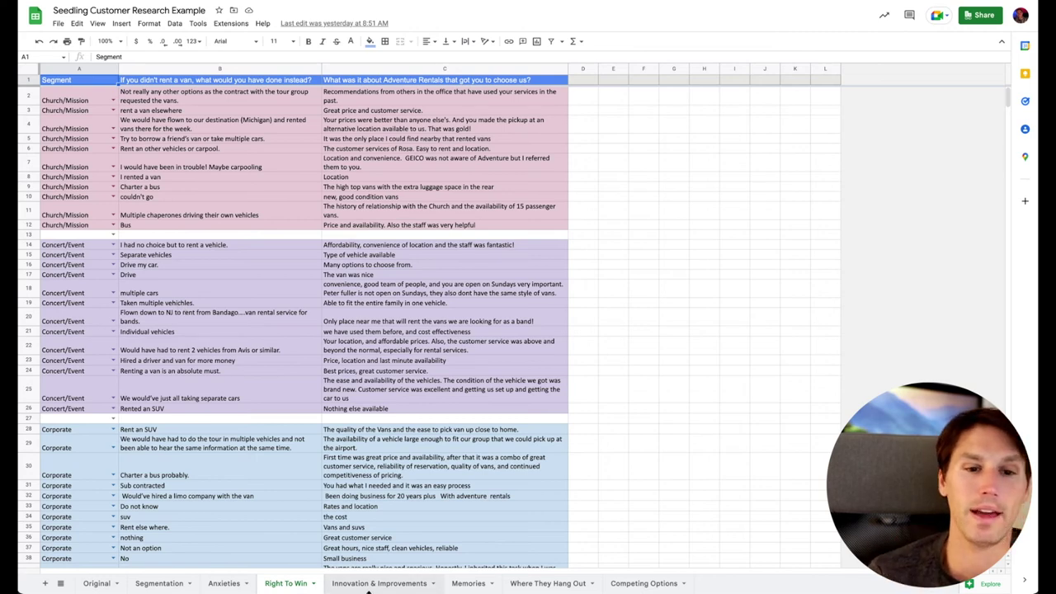
# Examine the highlighted suggestions for how the company could be better on the Innovation & Improvements sheet, from Church/Mission to Team/Sports/Field Trip.
pyautogui.click(367, 583)
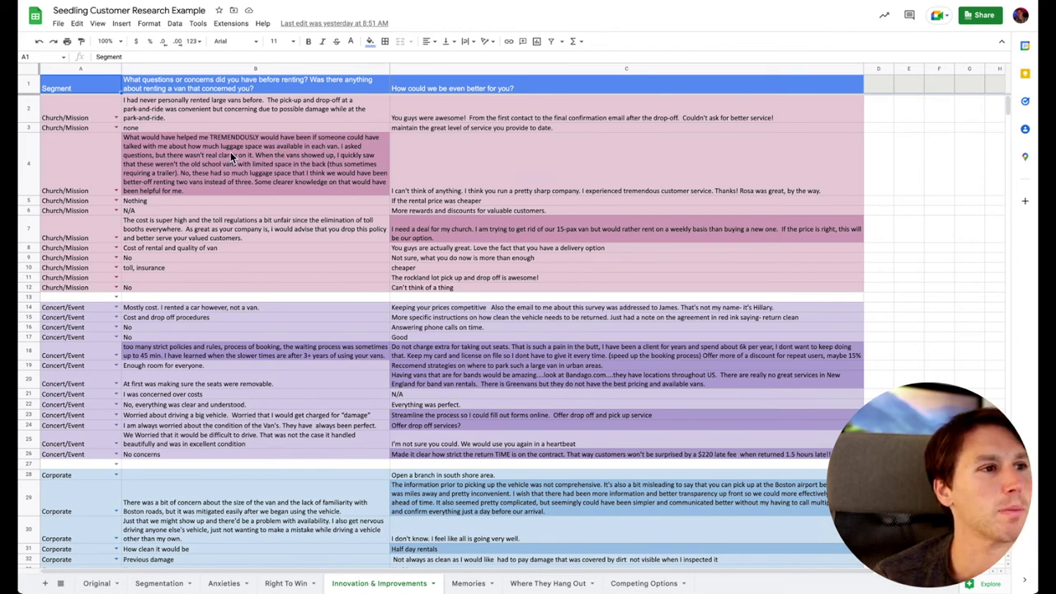
pyautogui.scroll(-5, 363, 157)
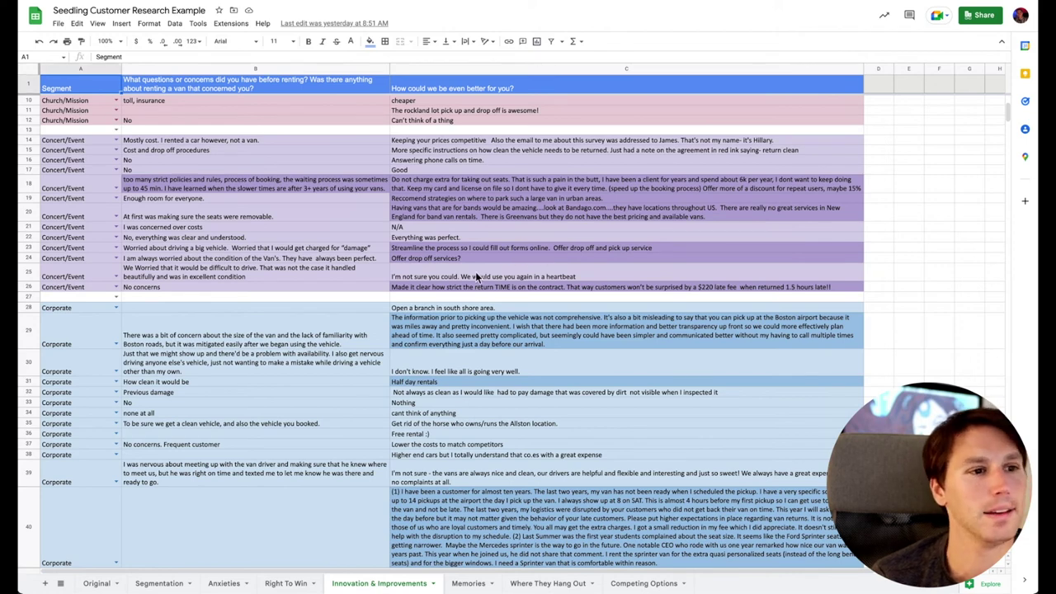
pyautogui.scroll(-1, 446, 288)
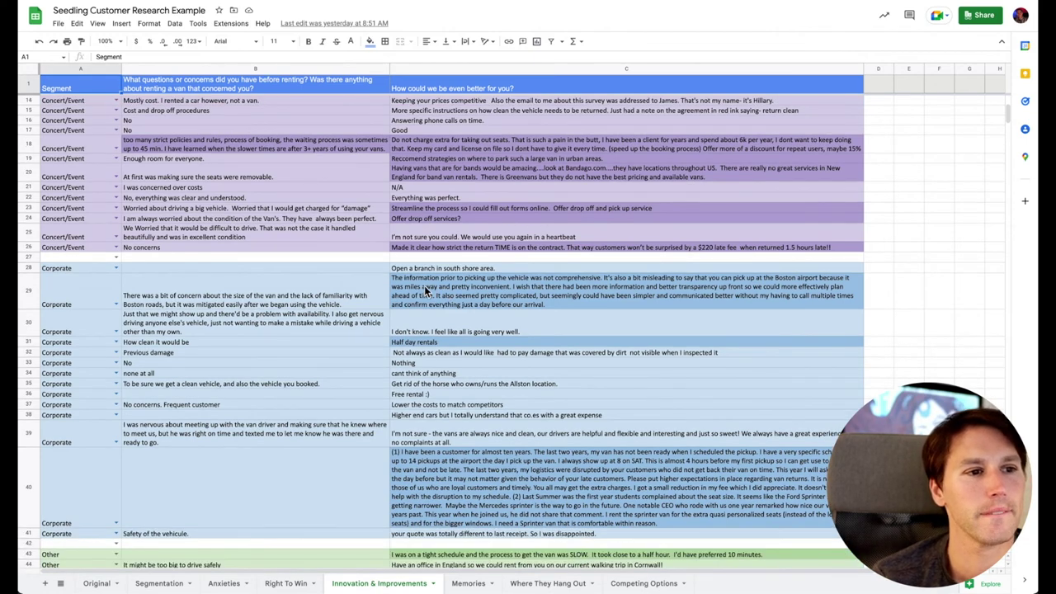
pyautogui.scroll(-1, 425, 293)
pyautogui.scroll(-6, 425, 304)
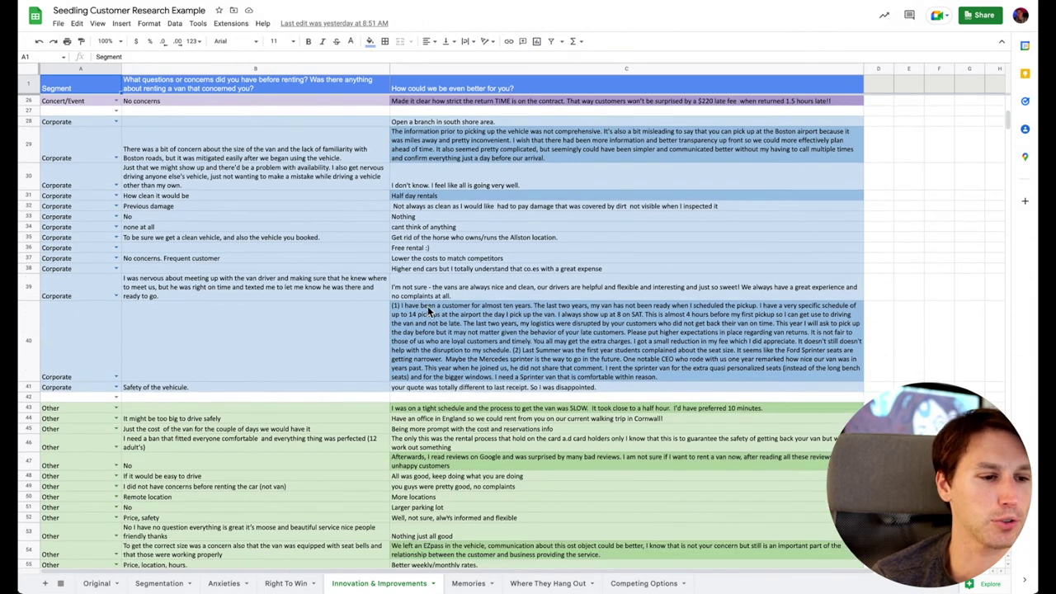
pyautogui.scroll(-1, 421, 301)
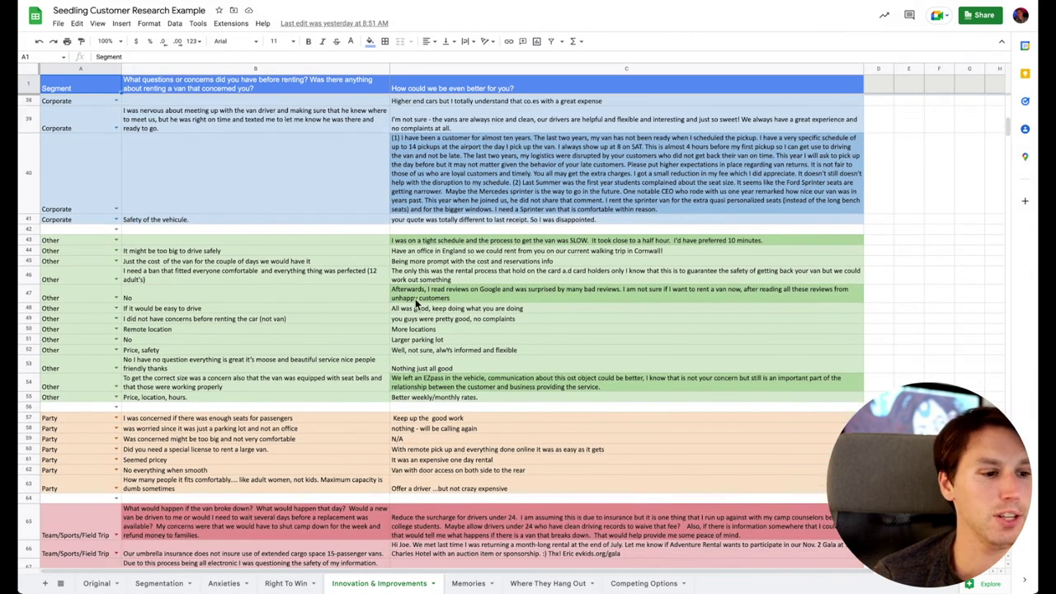
# Examine the highlighted most memorable trip moments for each customer segment on the Memories sheet.
pyautogui.click(468, 584)
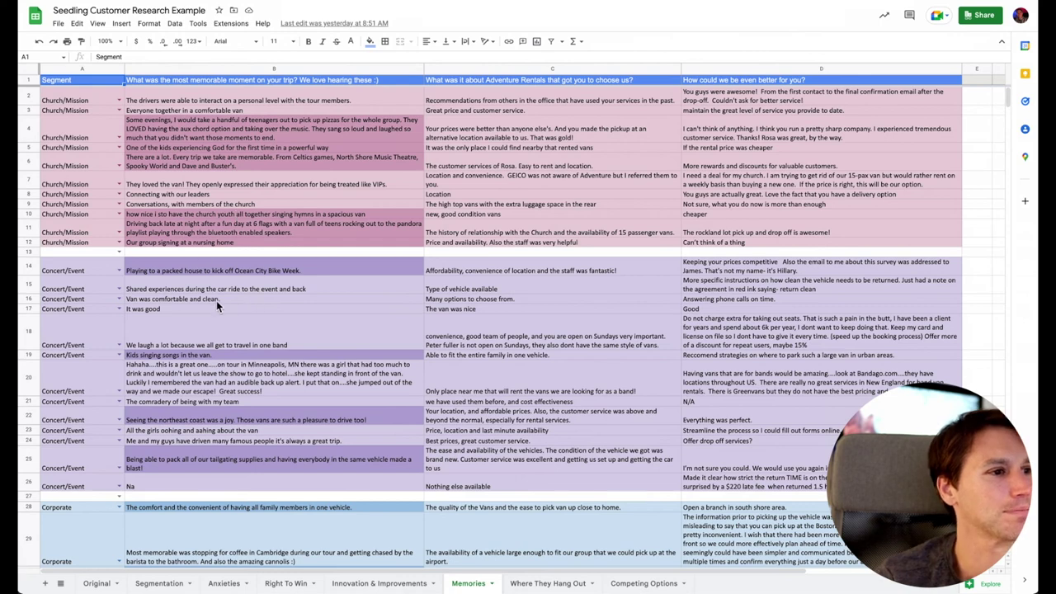
pyautogui.scroll(-3, 182, 342)
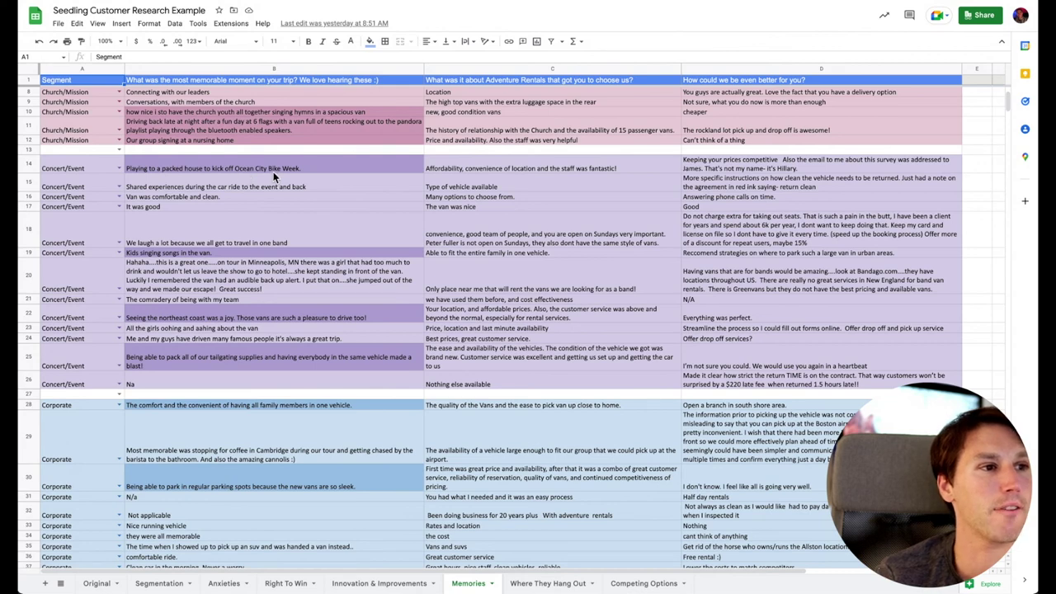
pyautogui.scroll(-5, 206, 297)
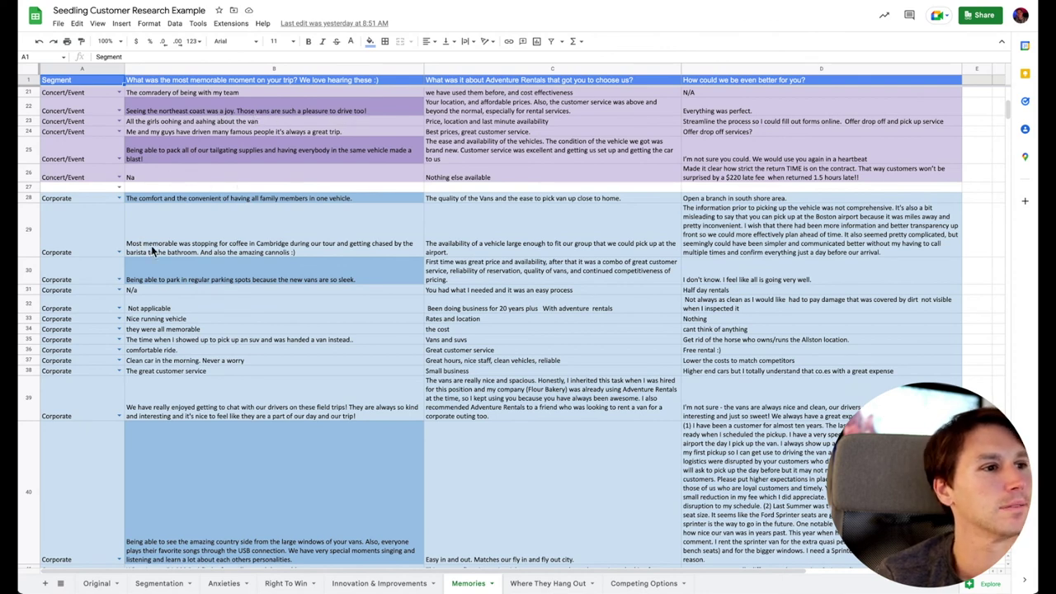
pyautogui.scroll(-5, 173, 282)
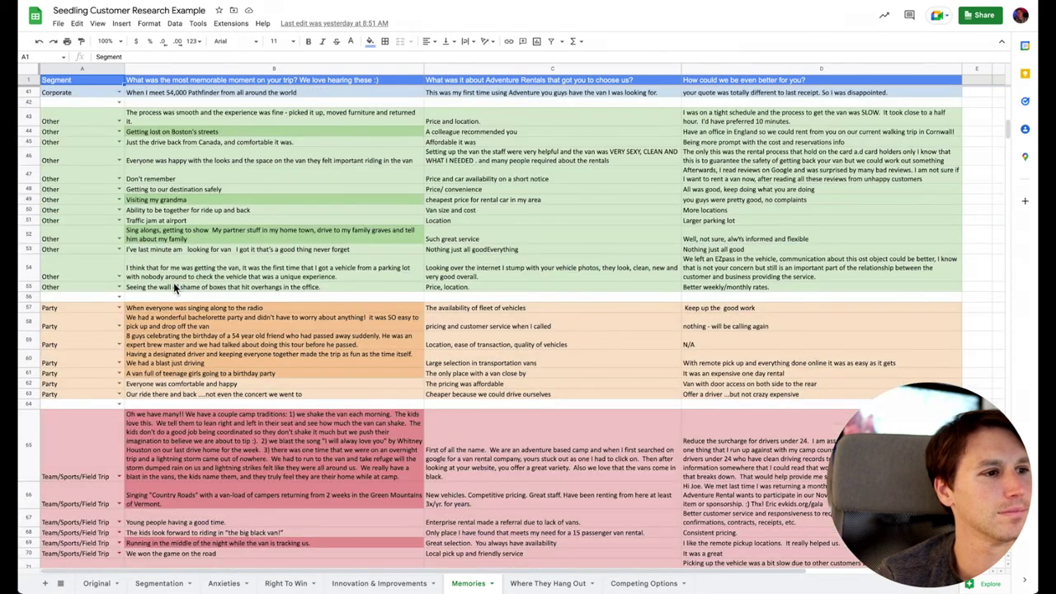
pyautogui.scroll(1, 188, 198)
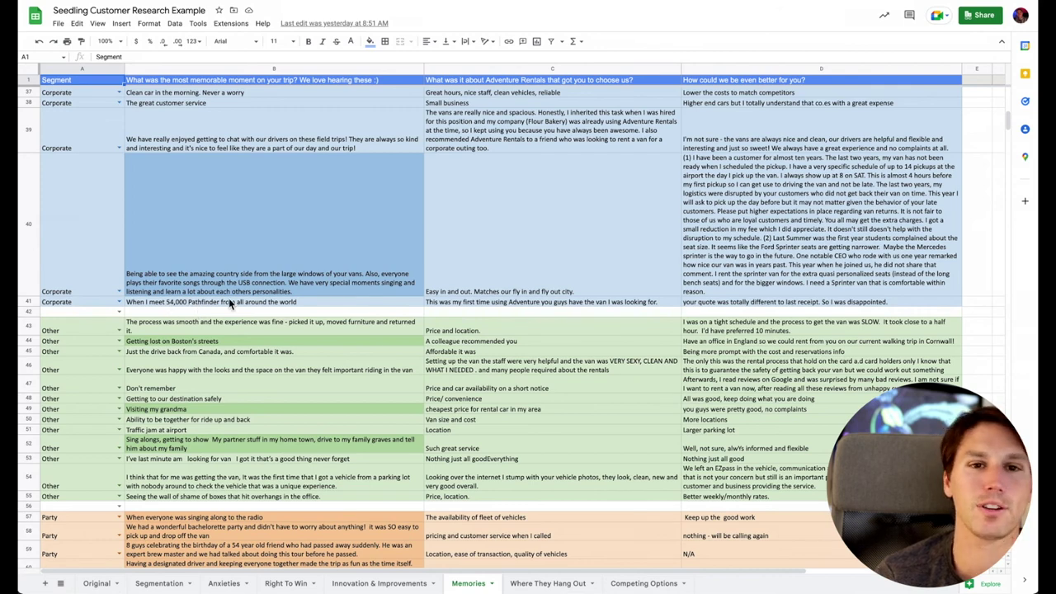
pyautogui.scroll(-3, 228, 298)
pyautogui.scroll(-2, 223, 299)
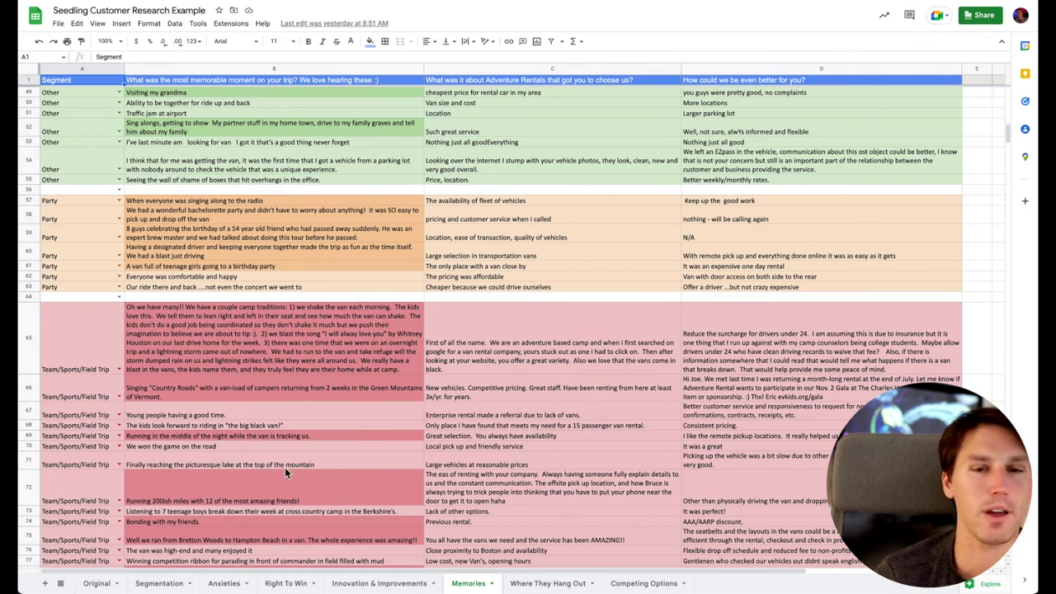
# Examine where each segment, from Church/Mission through Wedding, researches van rentals online on the Where They Hang Out sheet.
pyautogui.click(549, 584)
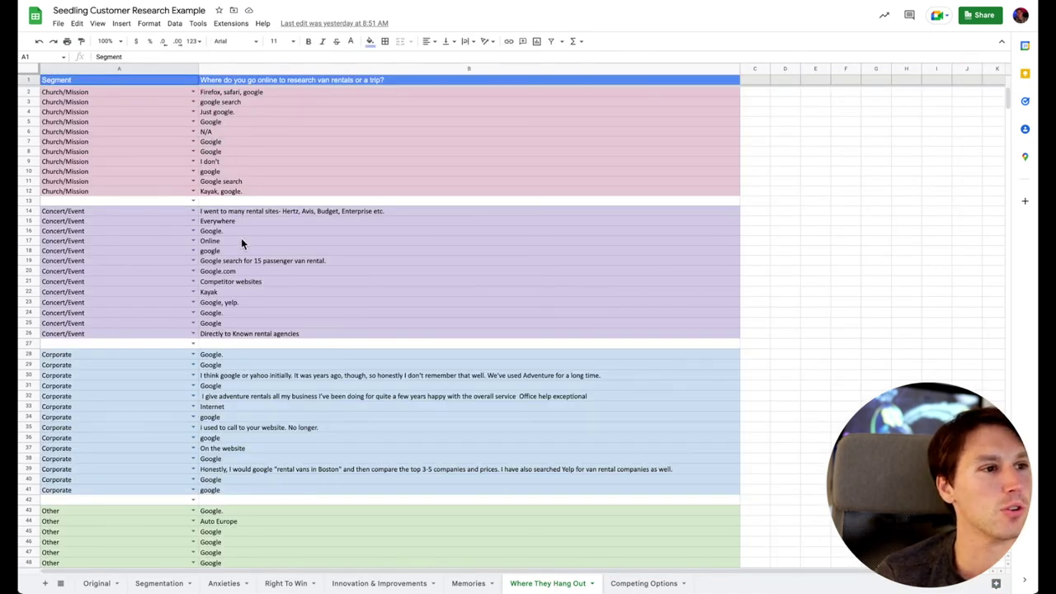
pyautogui.scroll(-2, 241, 241)
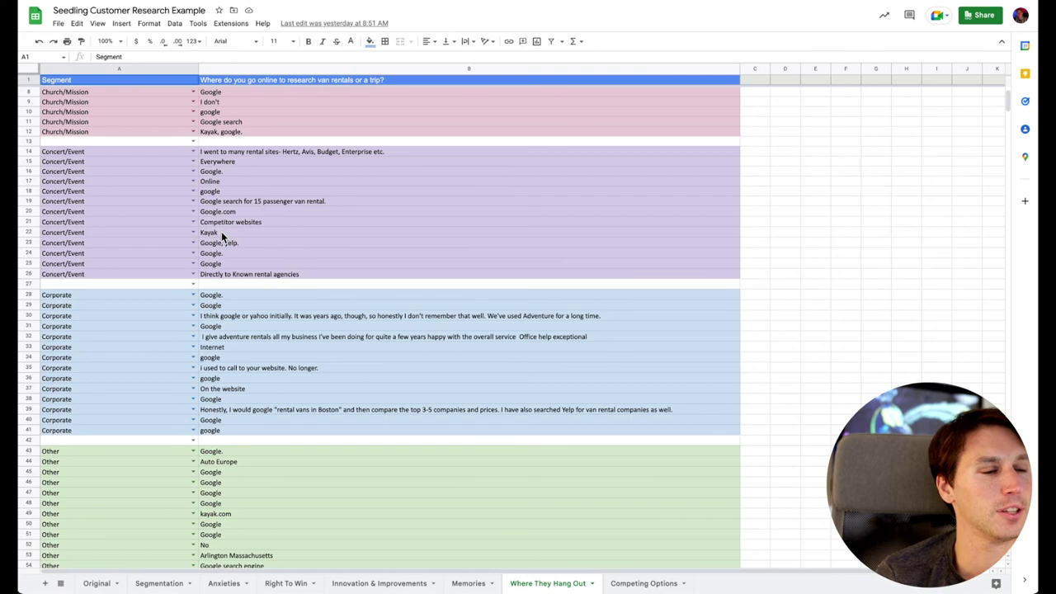
pyautogui.scroll(-4, 221, 235)
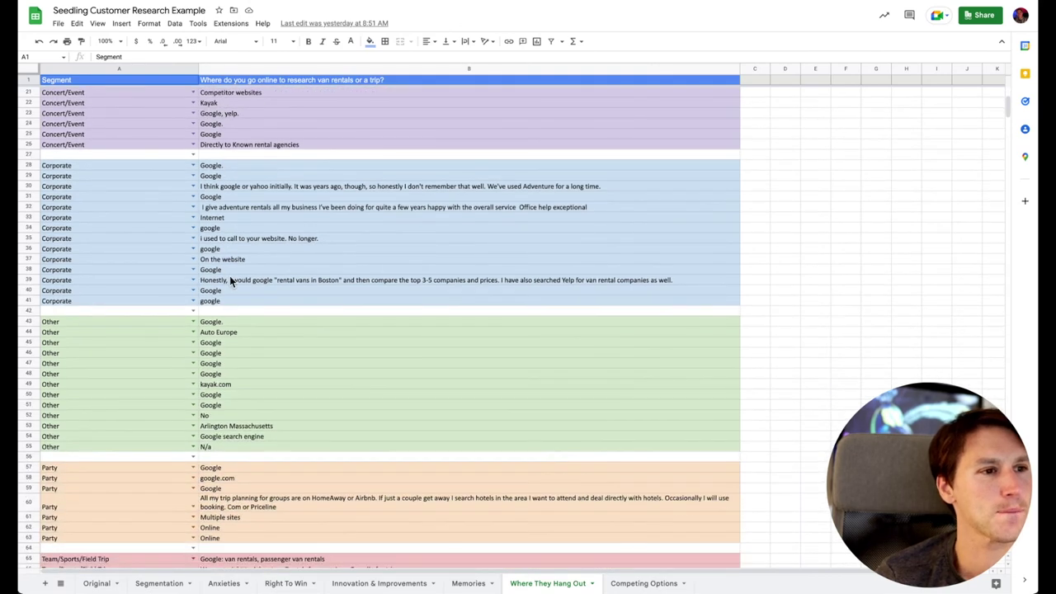
pyautogui.scroll(-4, 229, 282)
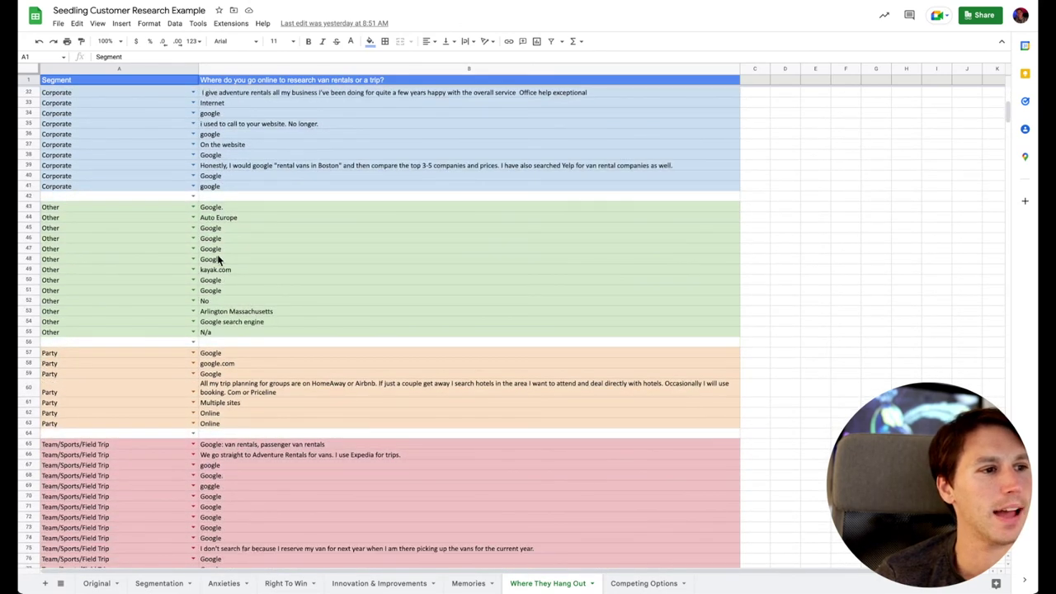
pyautogui.scroll(-8, 248, 306)
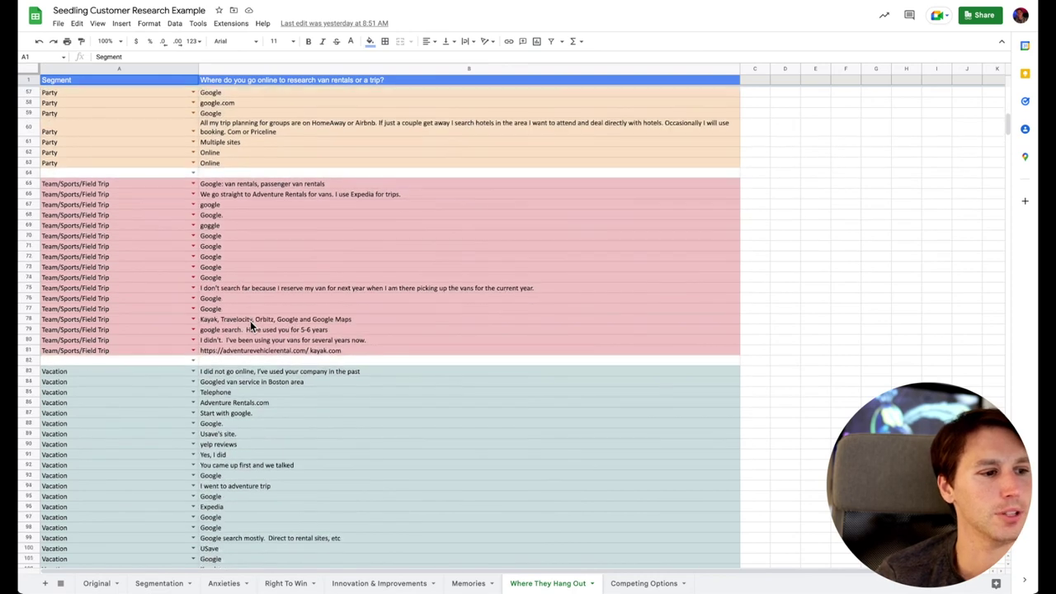
pyautogui.scroll(-14, 252, 326)
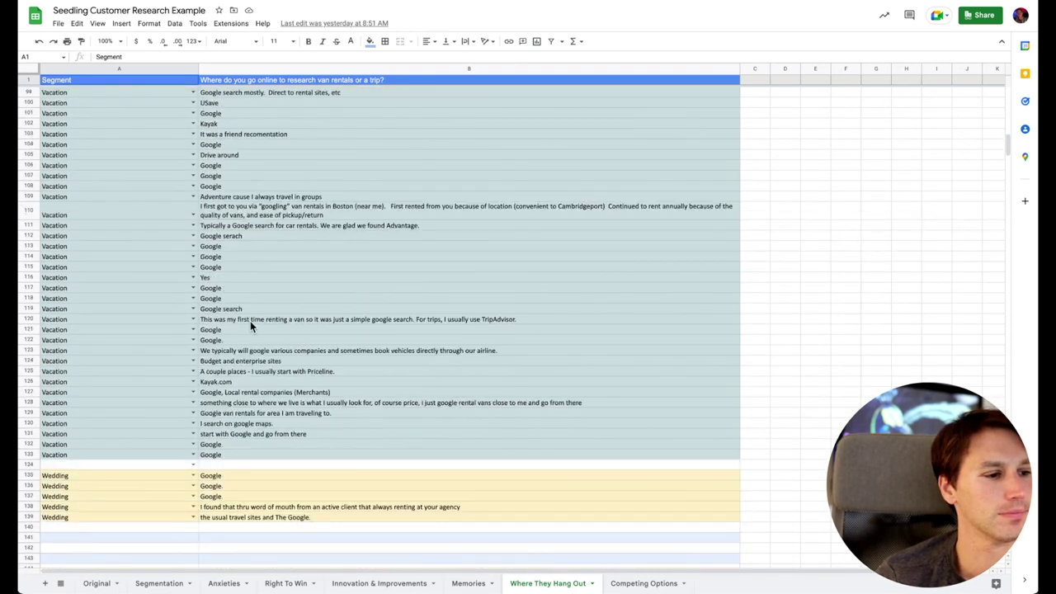
pyautogui.scroll(-2, 250, 321)
pyautogui.scroll(14, 250, 321)
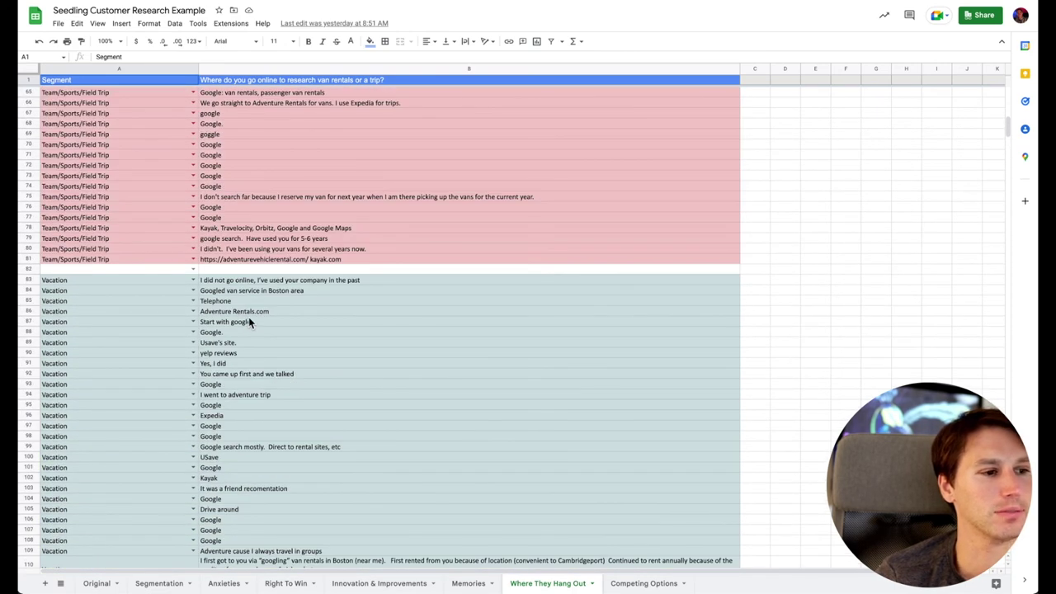
pyautogui.scroll(20, 250, 324)
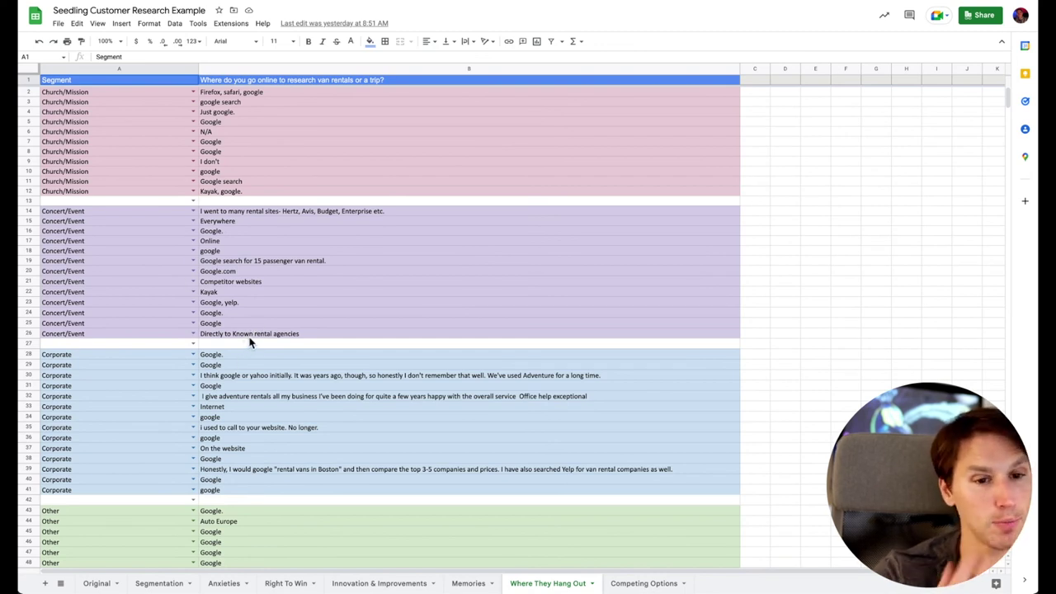
# Examine the customer responses grouped by alternative, such as bus or competing van rental agency, on the Competing Options sheet.
pyautogui.click(643, 583)
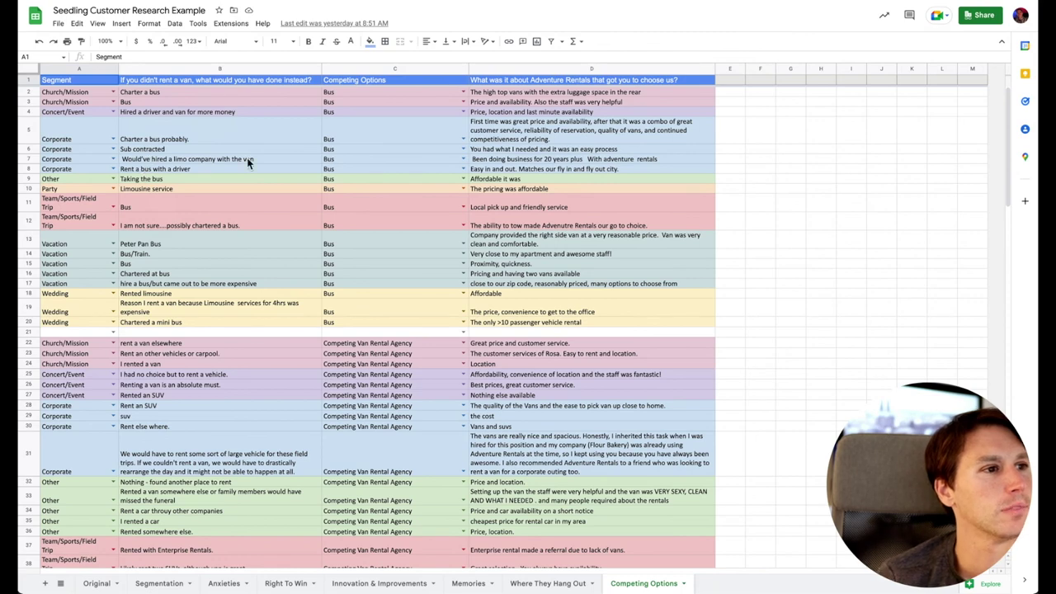
pyautogui.scroll(-2, 141, 295)
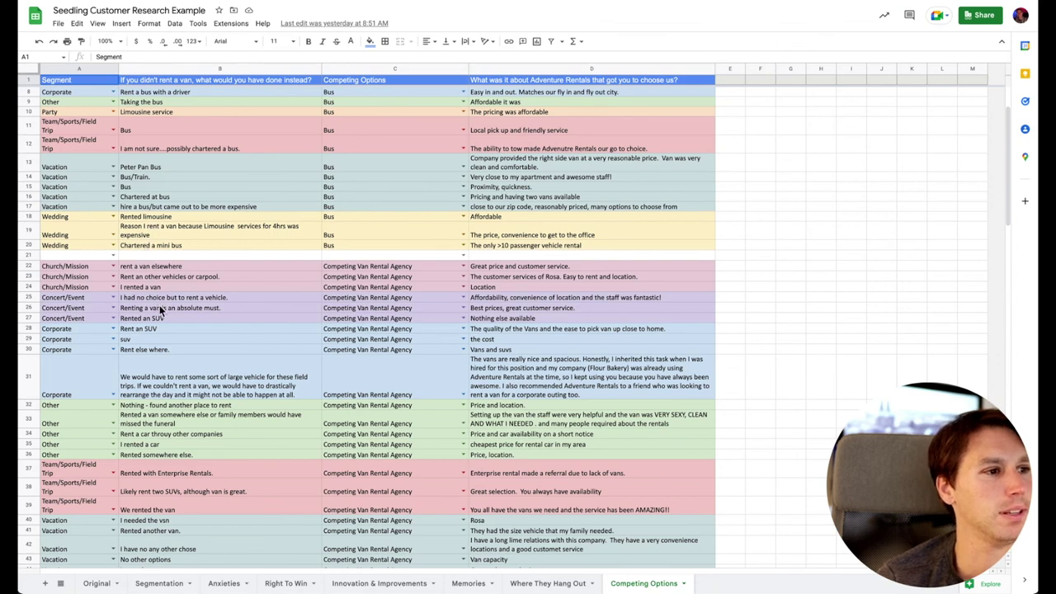
pyautogui.scroll(-2, 159, 304)
pyautogui.scroll(-5, 159, 305)
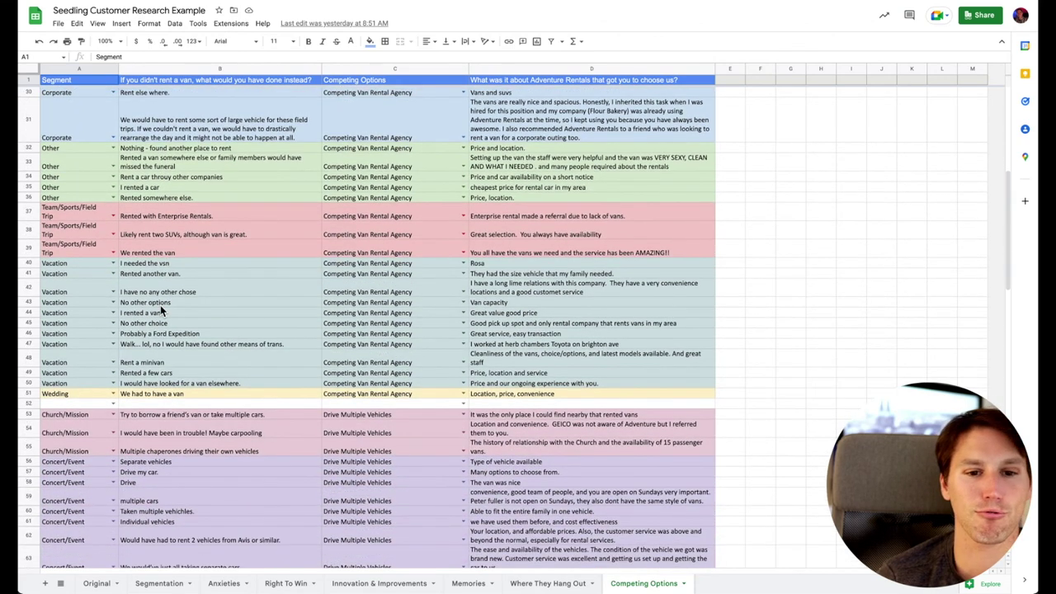
pyautogui.scroll(10, 158, 298)
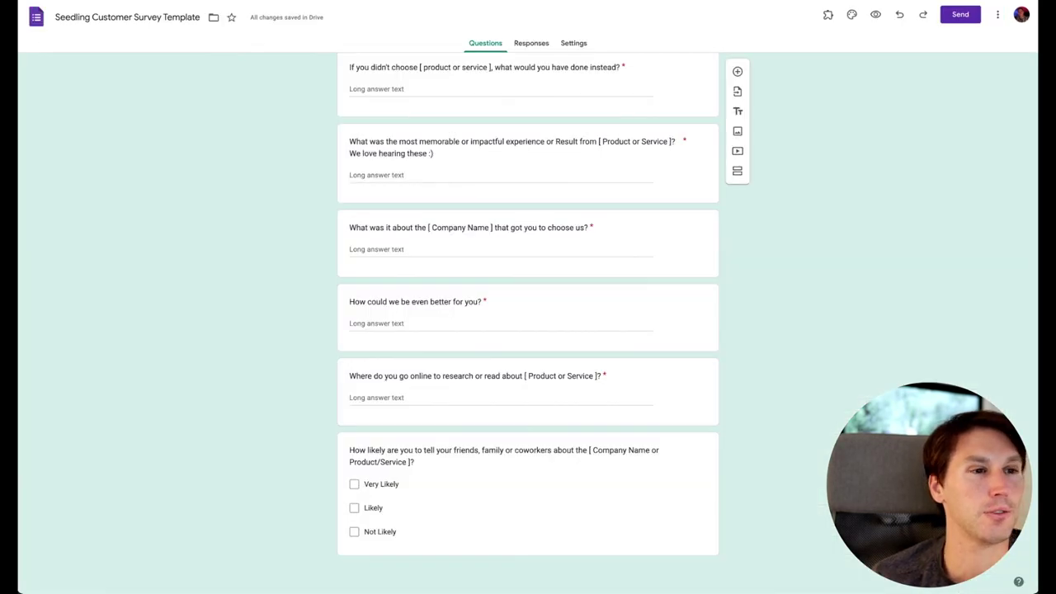
# Look back over the Seedling Customer Survey Template questions and examine the unsegmented survey responses on the research spreadsheet's Original sheet.
pyautogui.scroll(10, 222, 82)
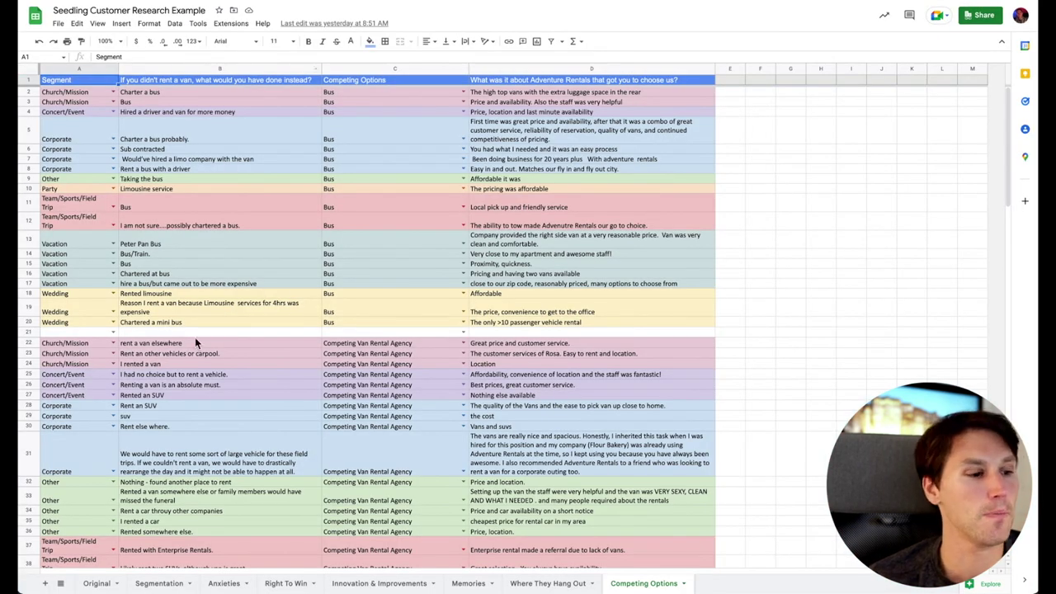
pyautogui.click(100, 583)
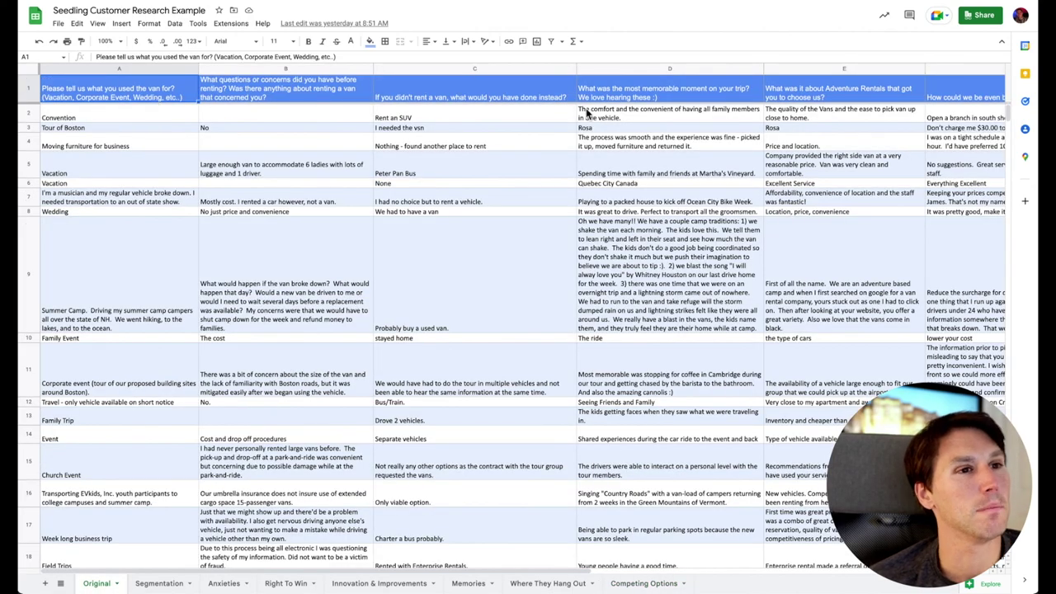
pyautogui.hscroll(5, 699, 121)
pyautogui.hscroll(-5, 699, 121)
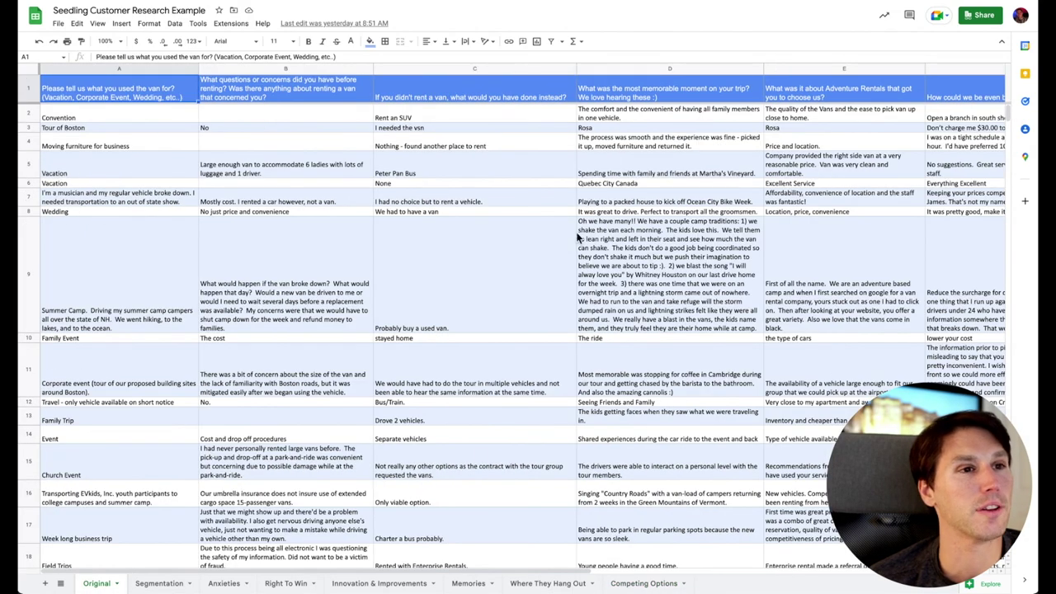
# Review the analysis sheets in order, from Segmentation and Anxieties through Where They Hang Out to Competing Options.
pyautogui.click(174, 583)
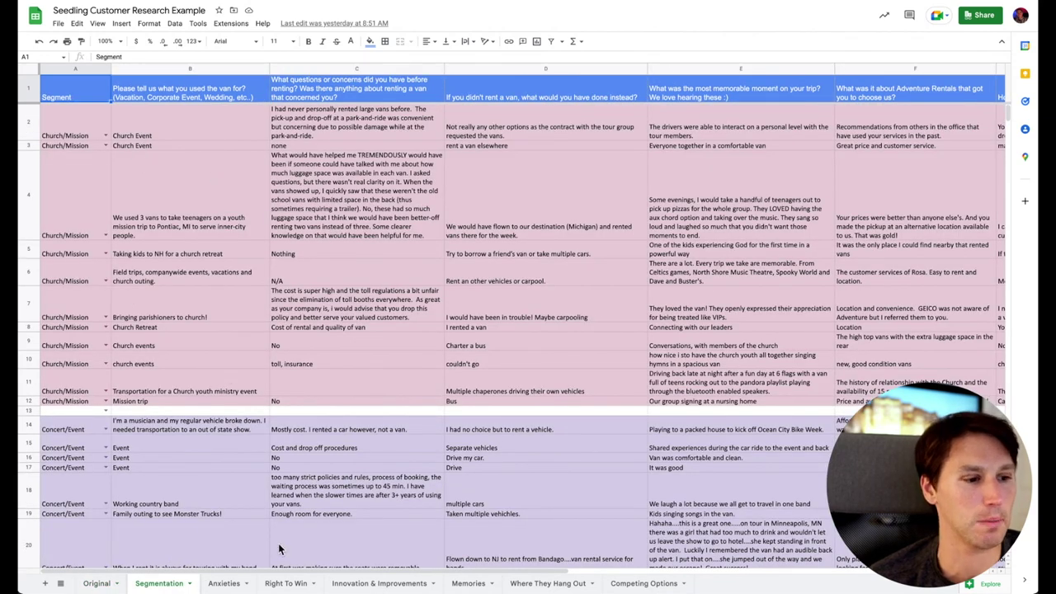
pyautogui.click(229, 583)
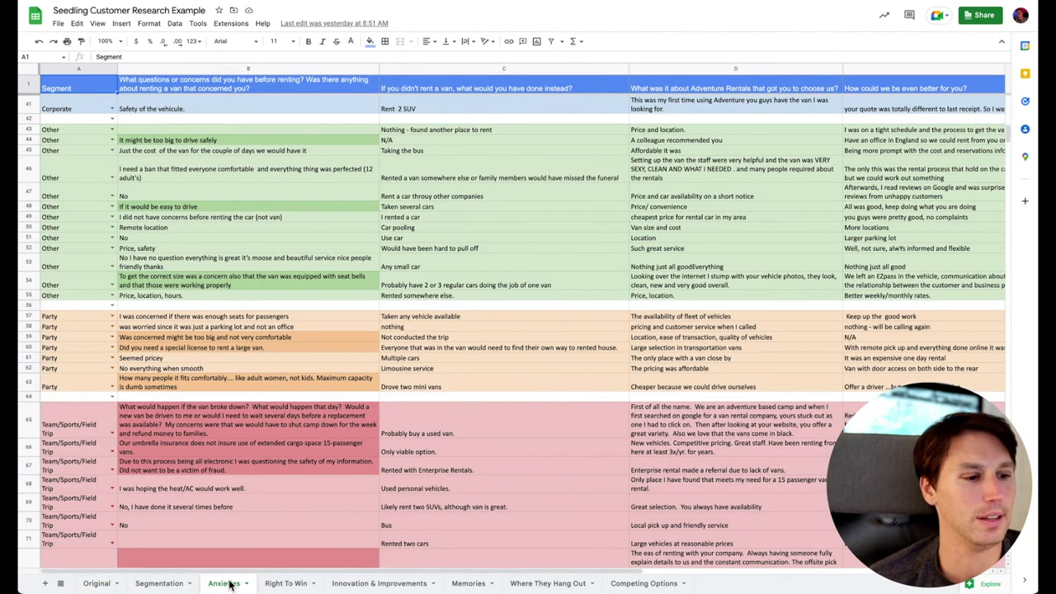
pyautogui.click(286, 583)
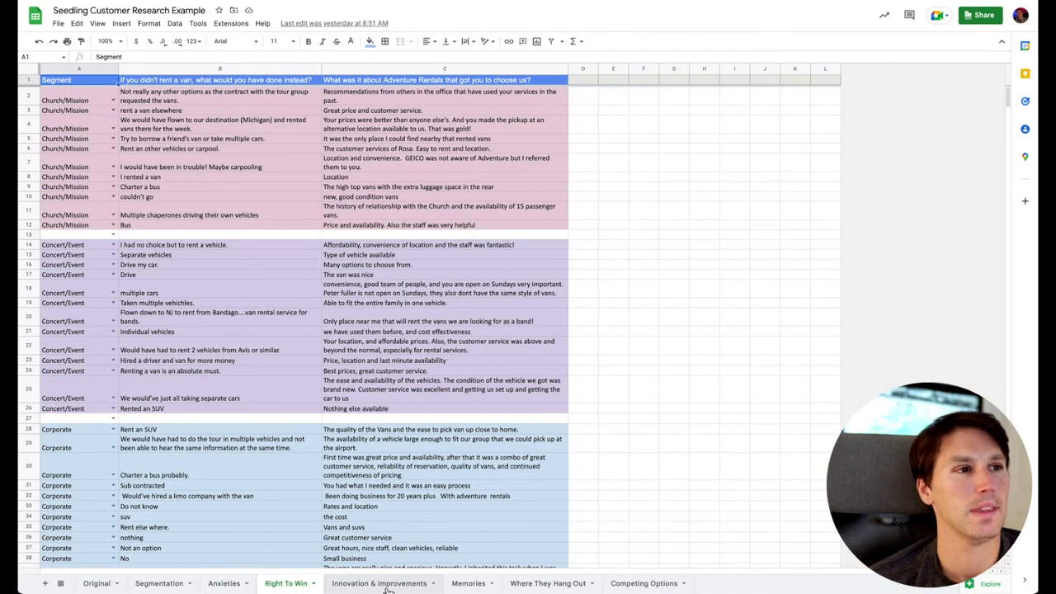
pyautogui.click(386, 588)
pyautogui.click(481, 588)
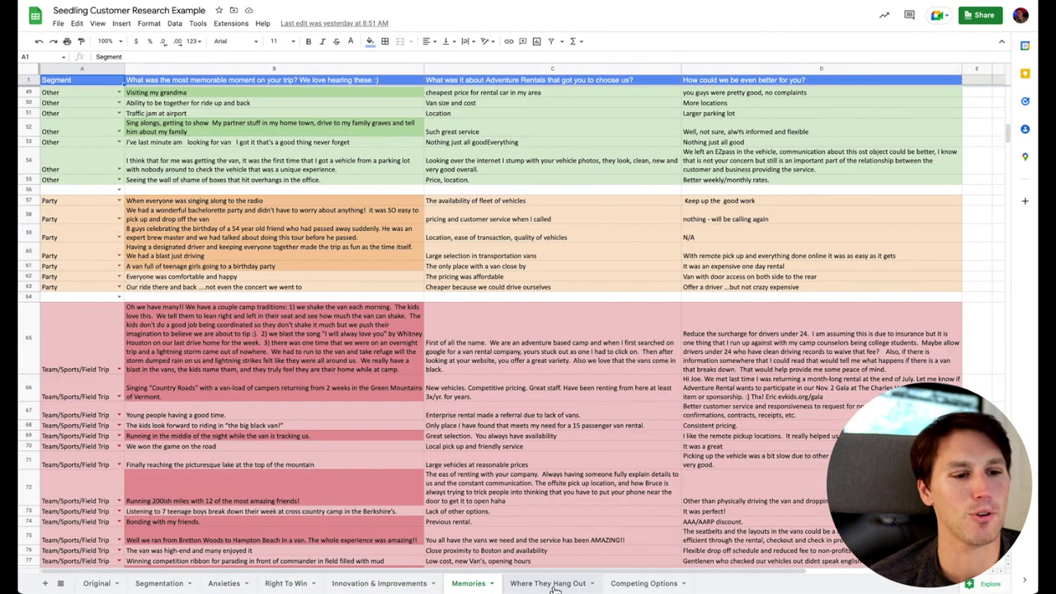
pyautogui.click(558, 587)
pyautogui.click(641, 587)
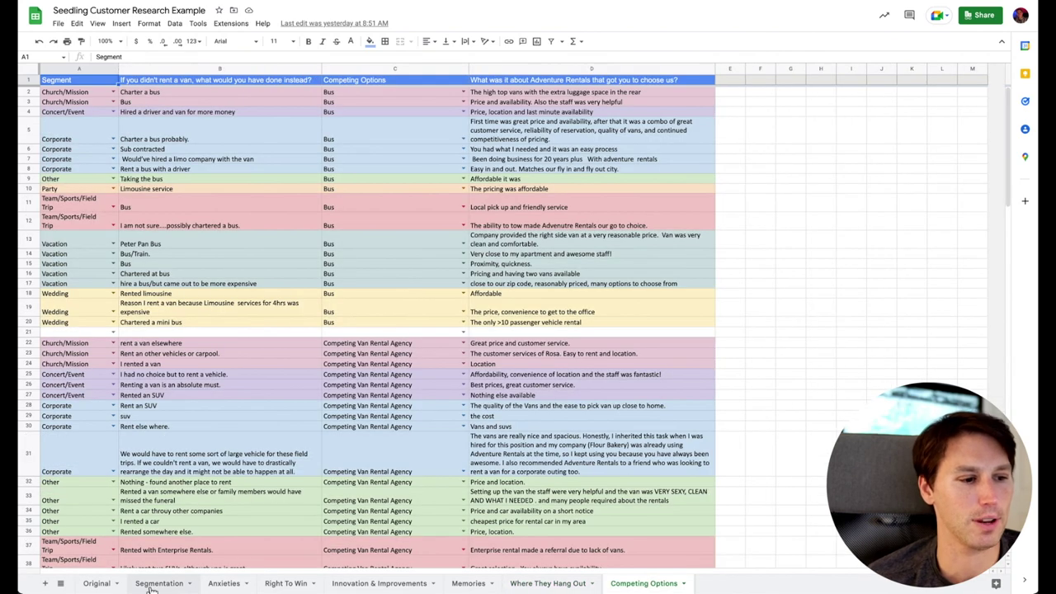